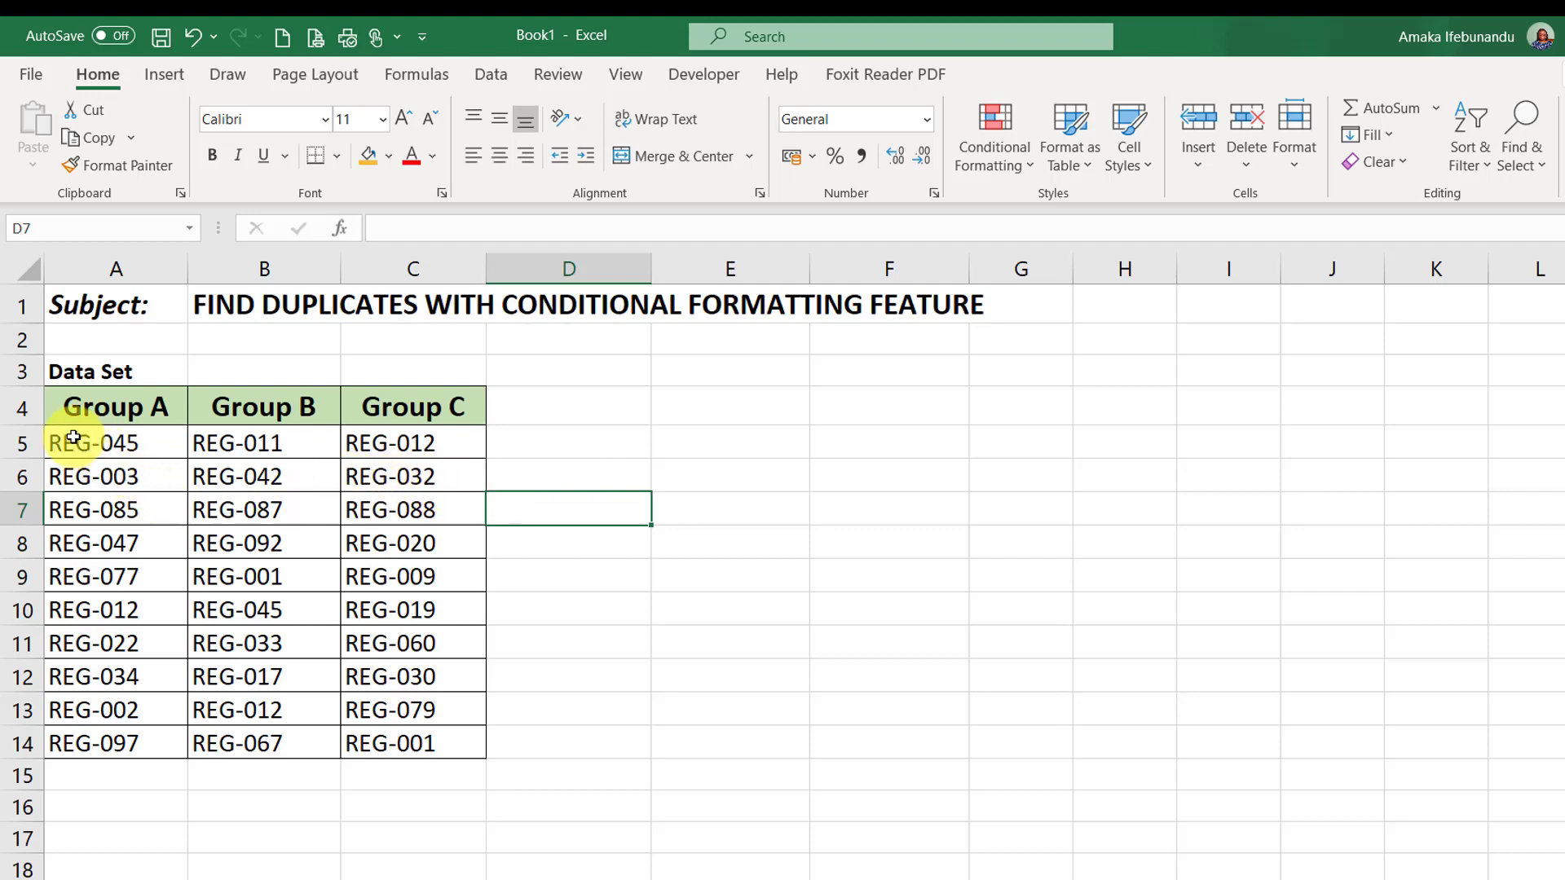
# Select A5:C14 and preview Duplicate Values highlighting, showing repeated REG IDs in light red.
pyautogui.moveTo(71, 429); pyautogui.dragTo(447, 748)
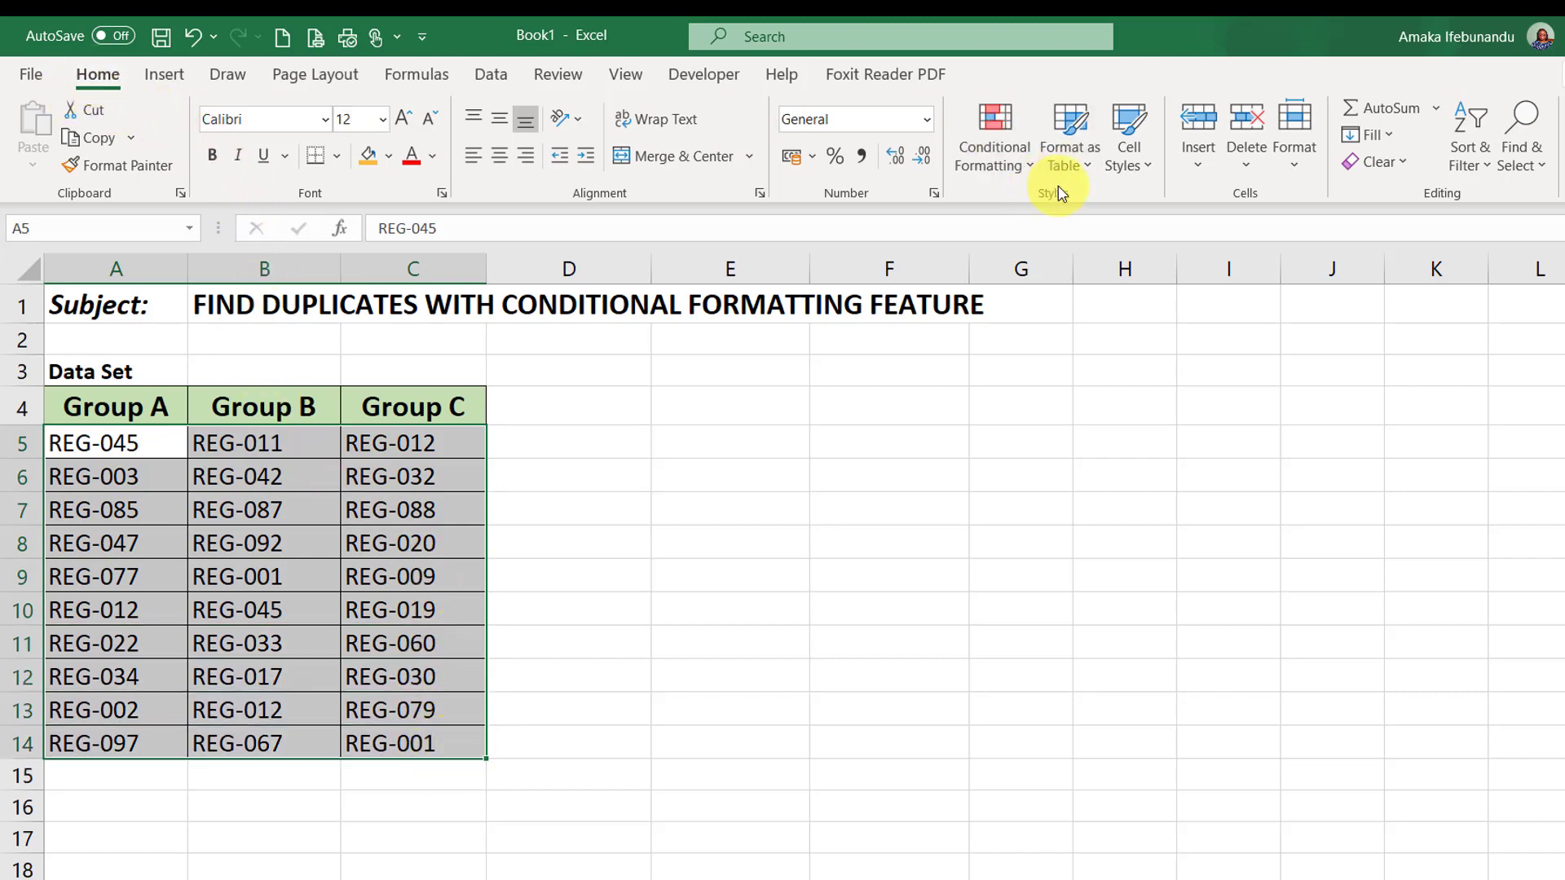
pyautogui.click(1019, 153)
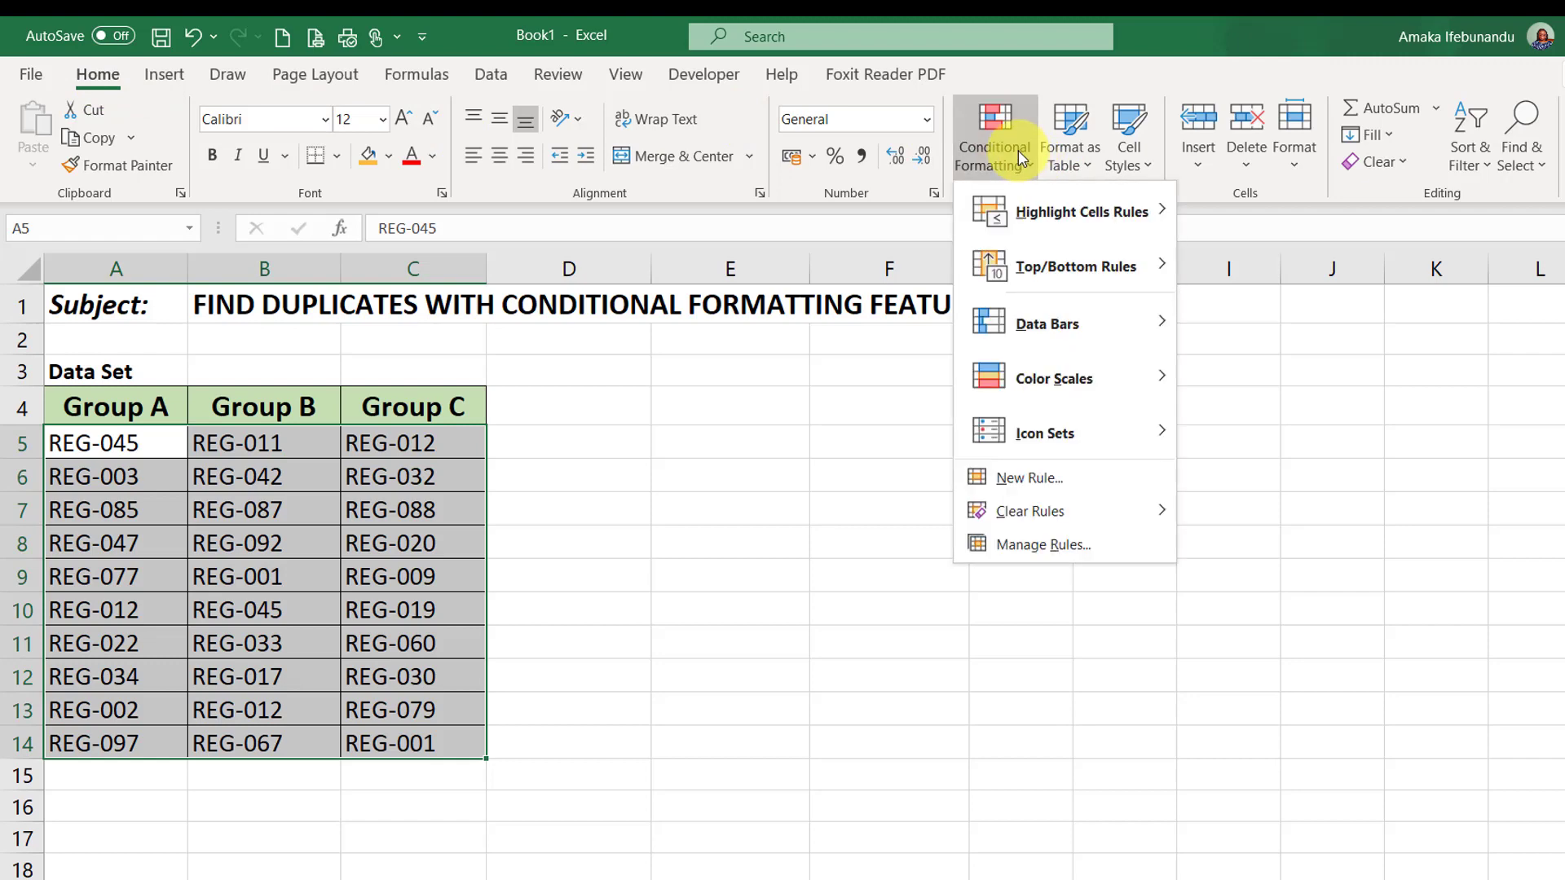
pyautogui.moveTo(1054, 212)
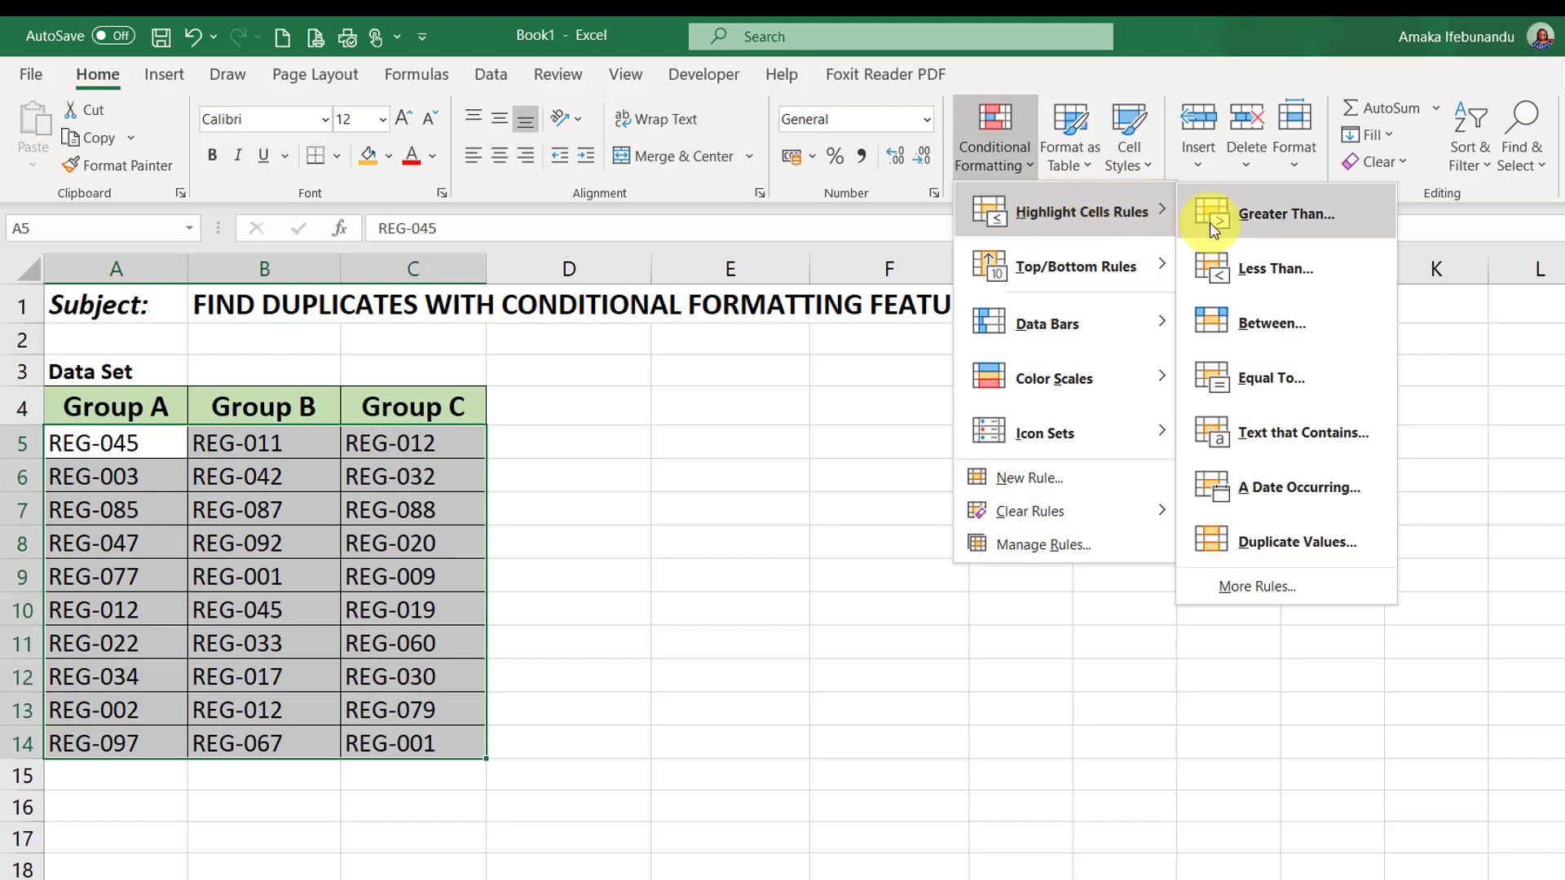
pyautogui.click(1270, 542)
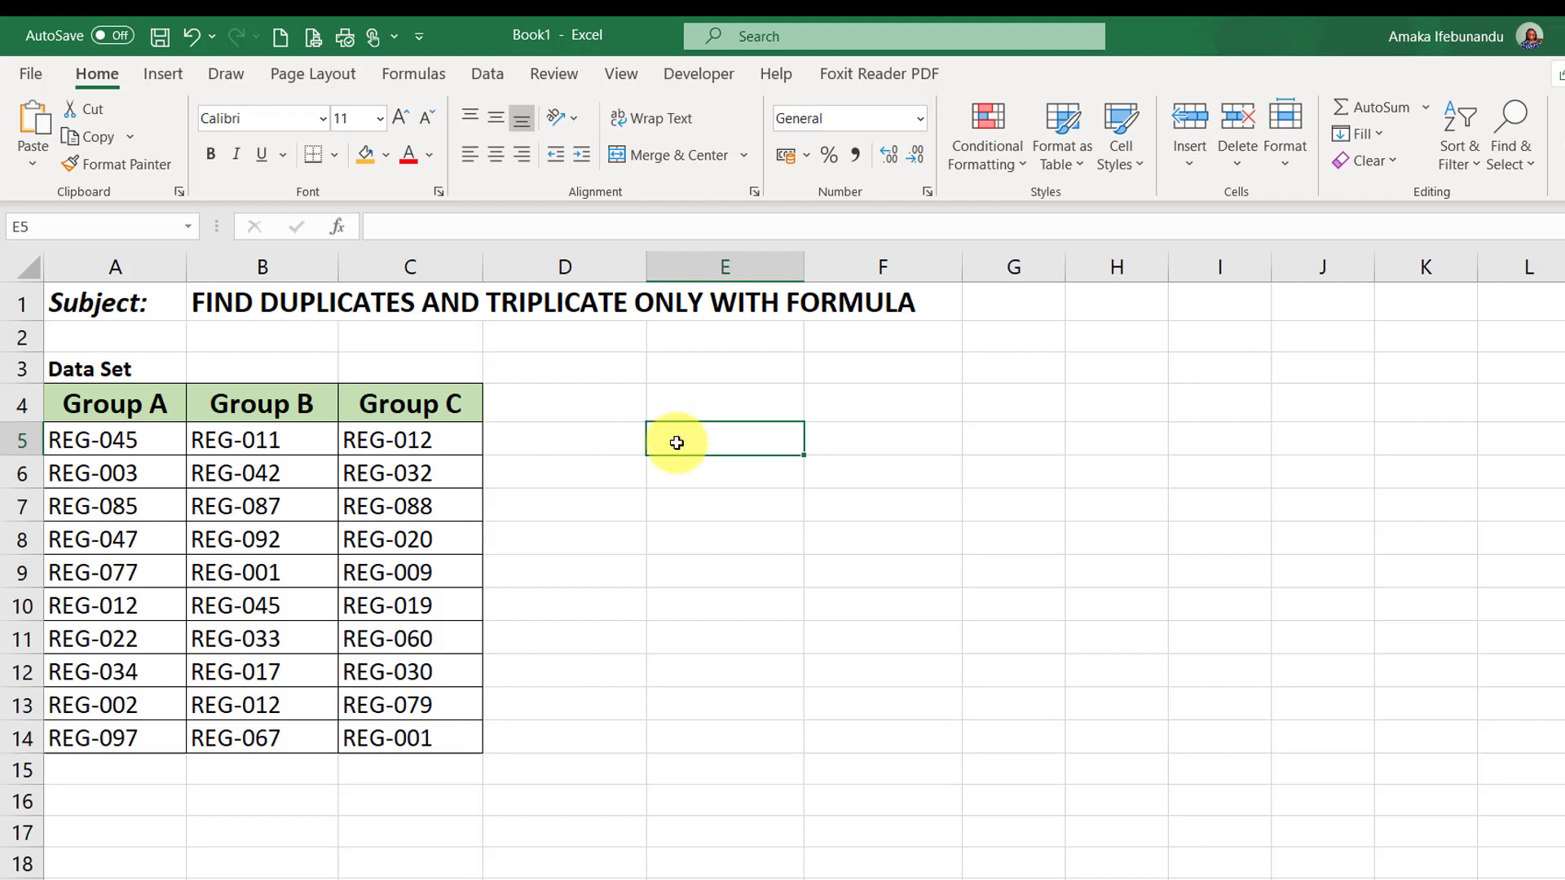
# Enter =COUNTIF($A$5:$C$14,A5)=2 in E5 to test whether A5's ID occurs exactly twice.
pyautogui.write('=')
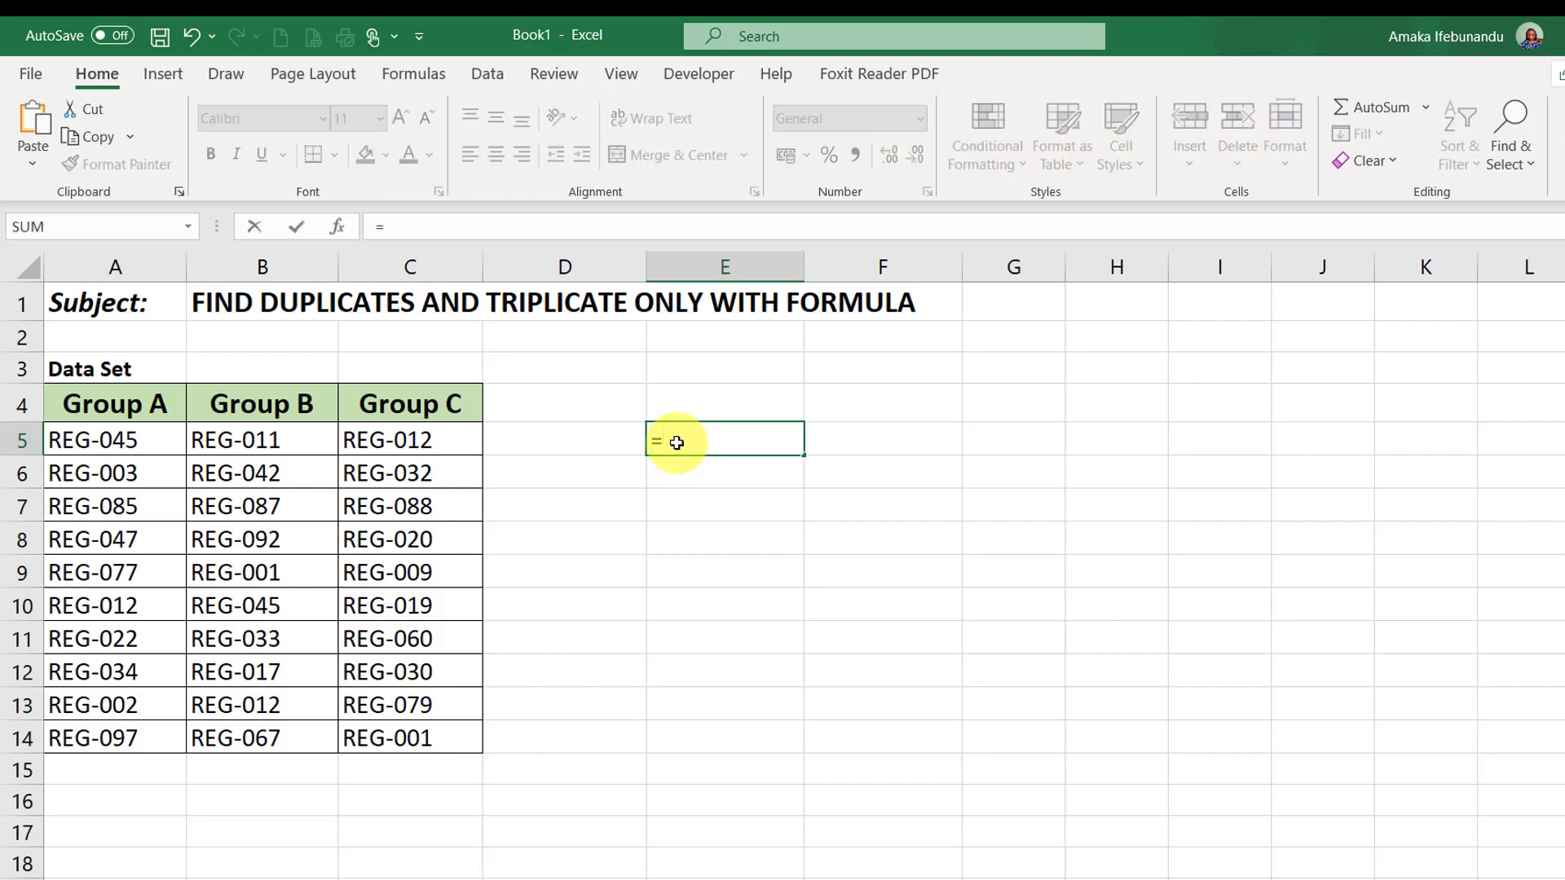
pyautogui.write('COUNTIF')
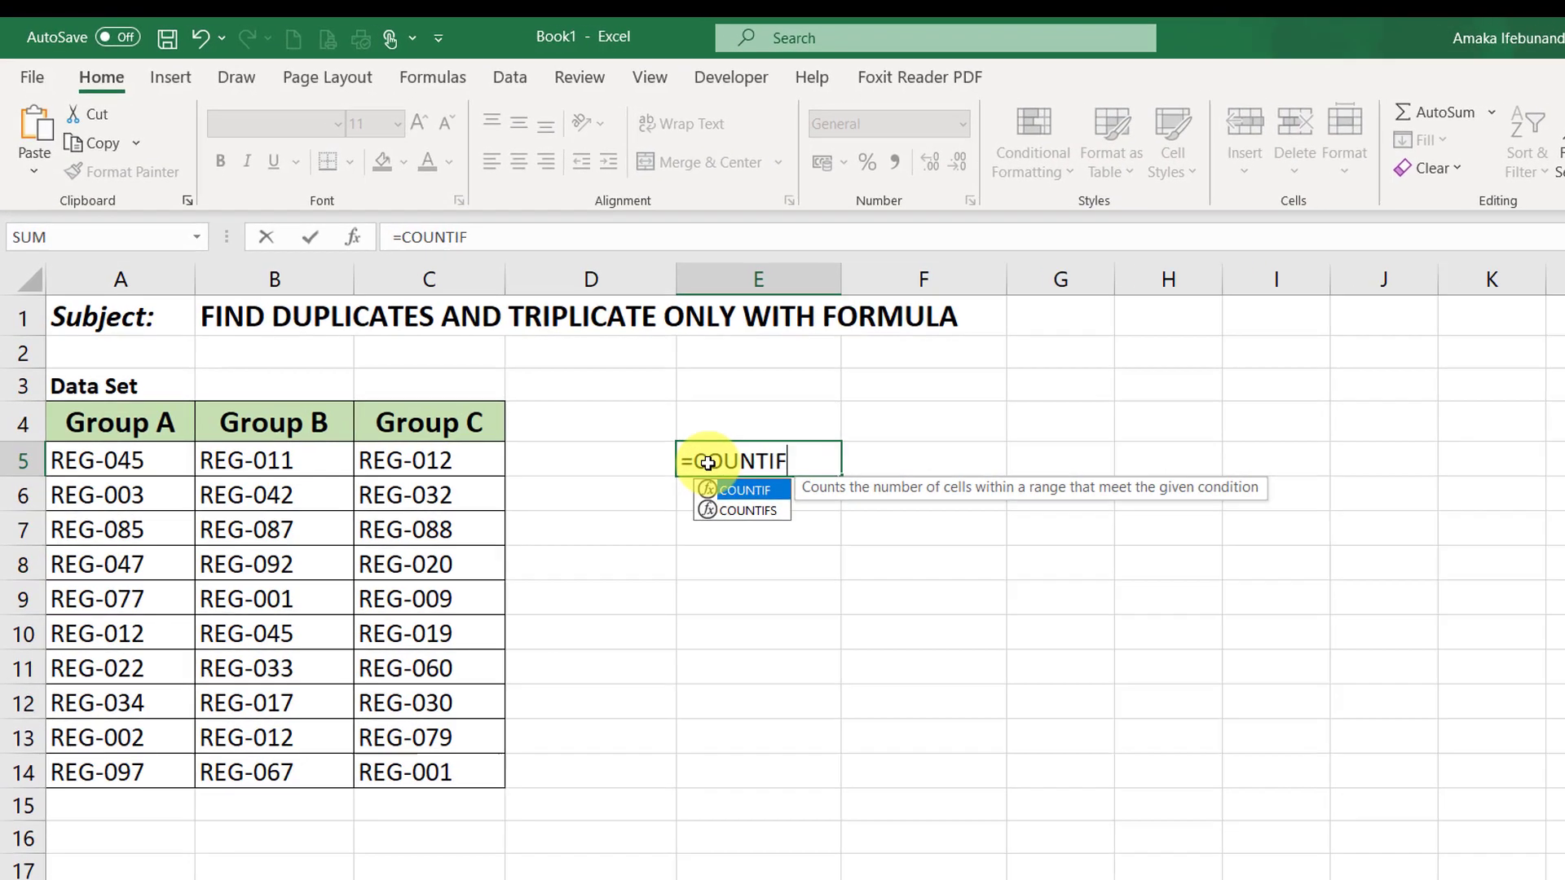
pyautogui.write('(')
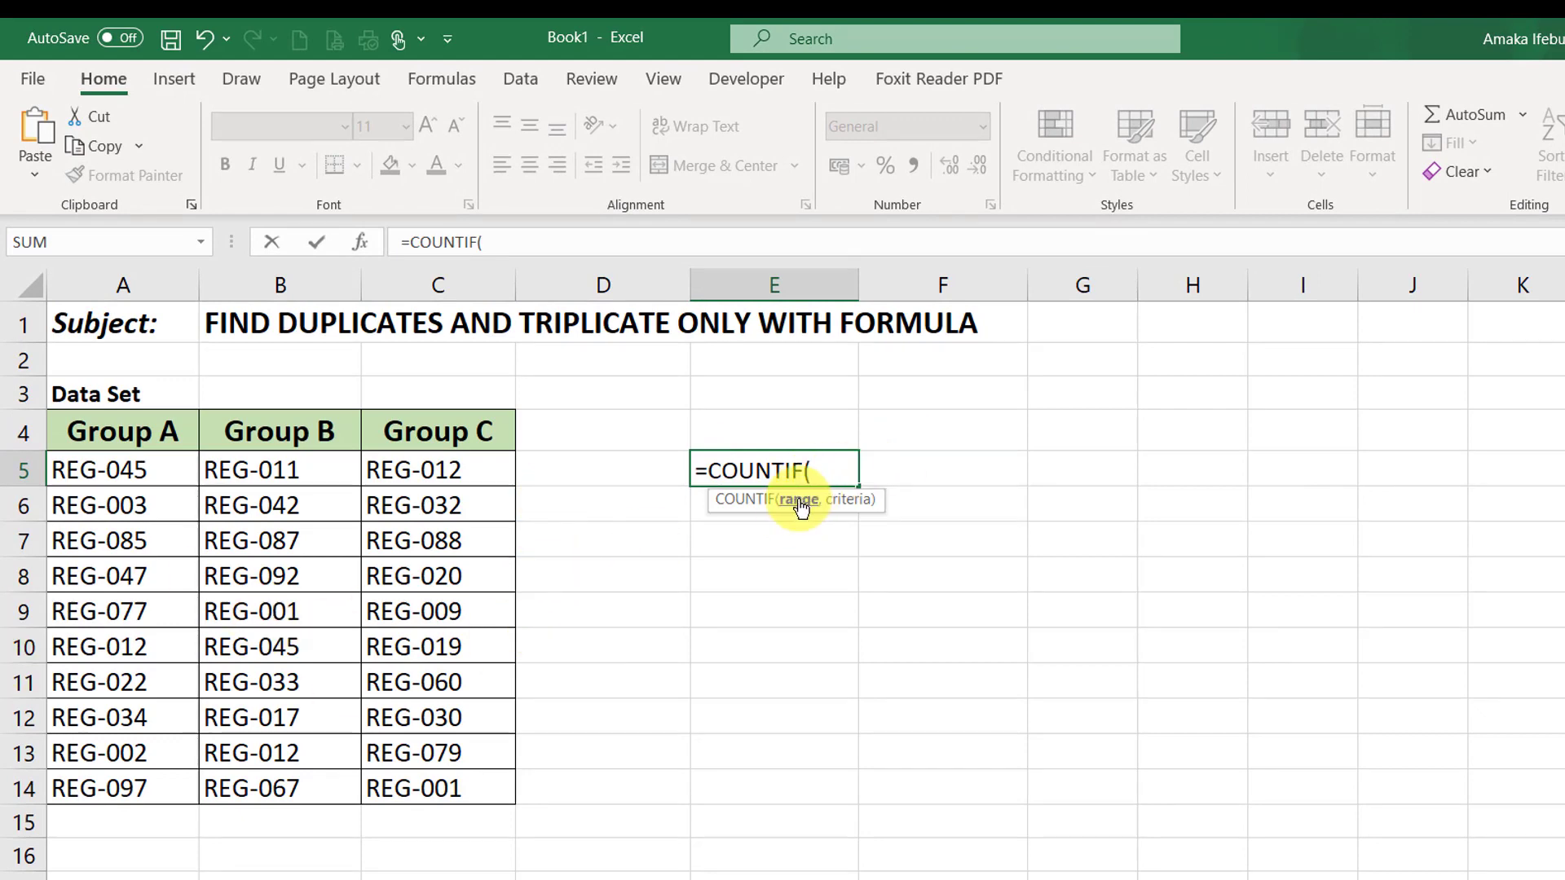
pyautogui.moveTo(65, 467); pyautogui.dragTo(408, 787)
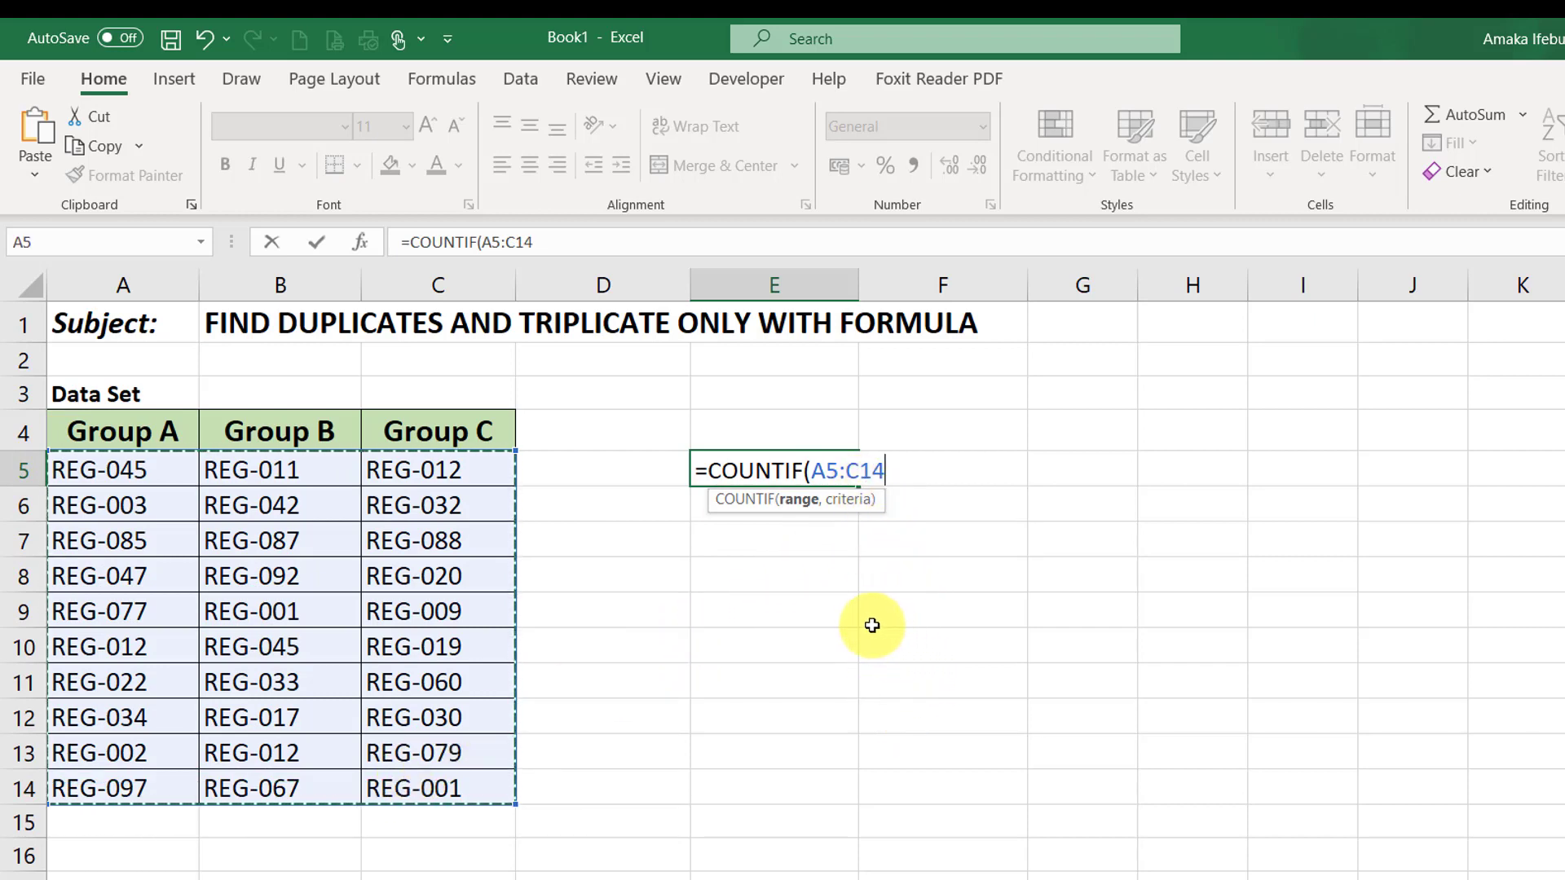
pyautogui.press('F4')
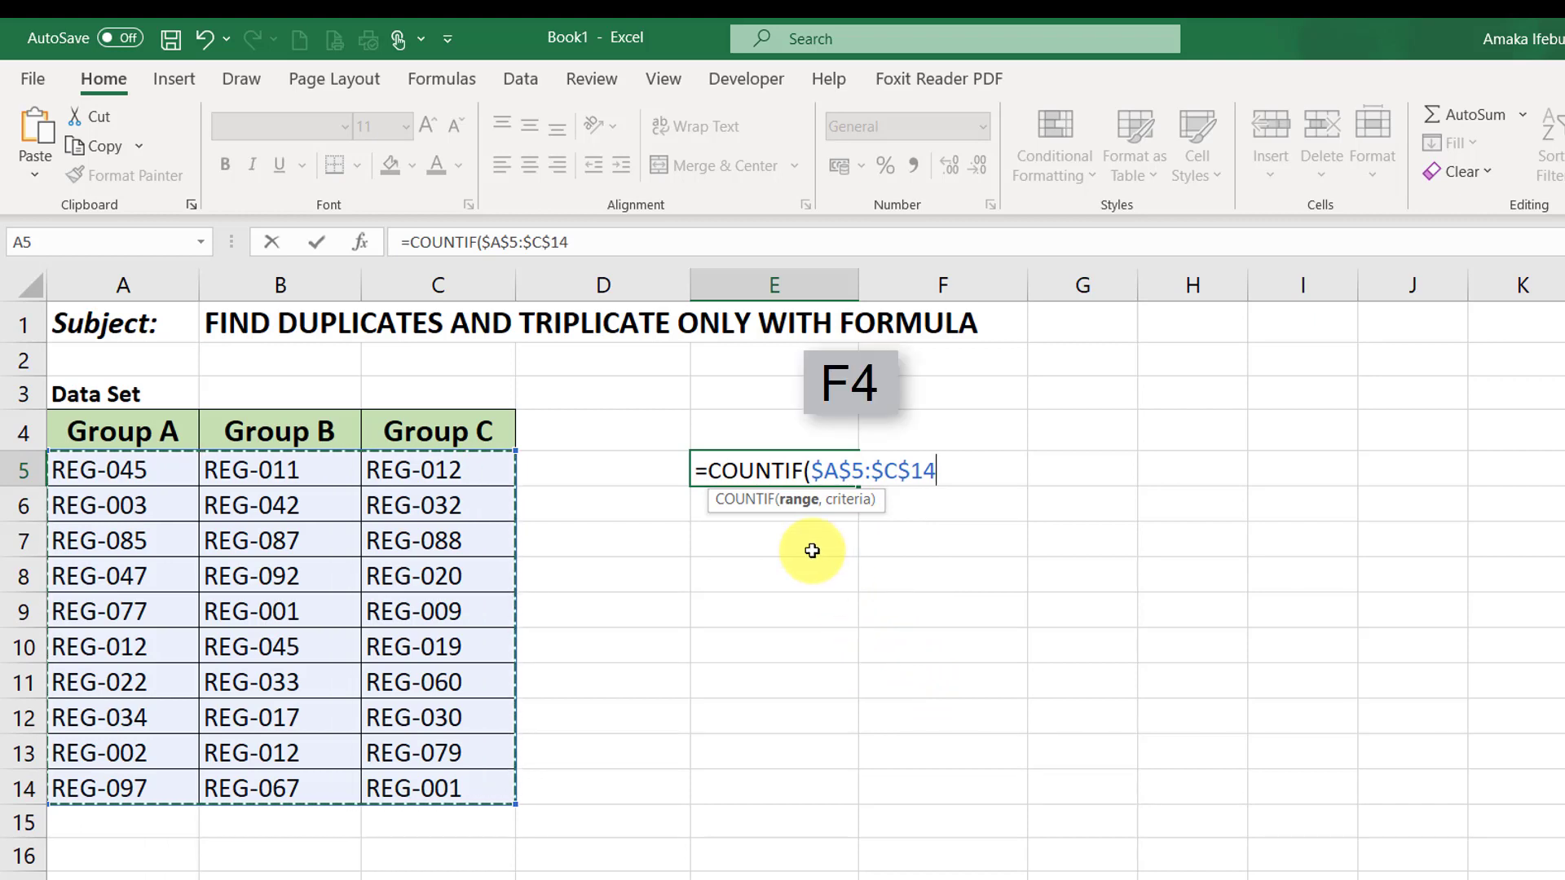
pyautogui.write(',')
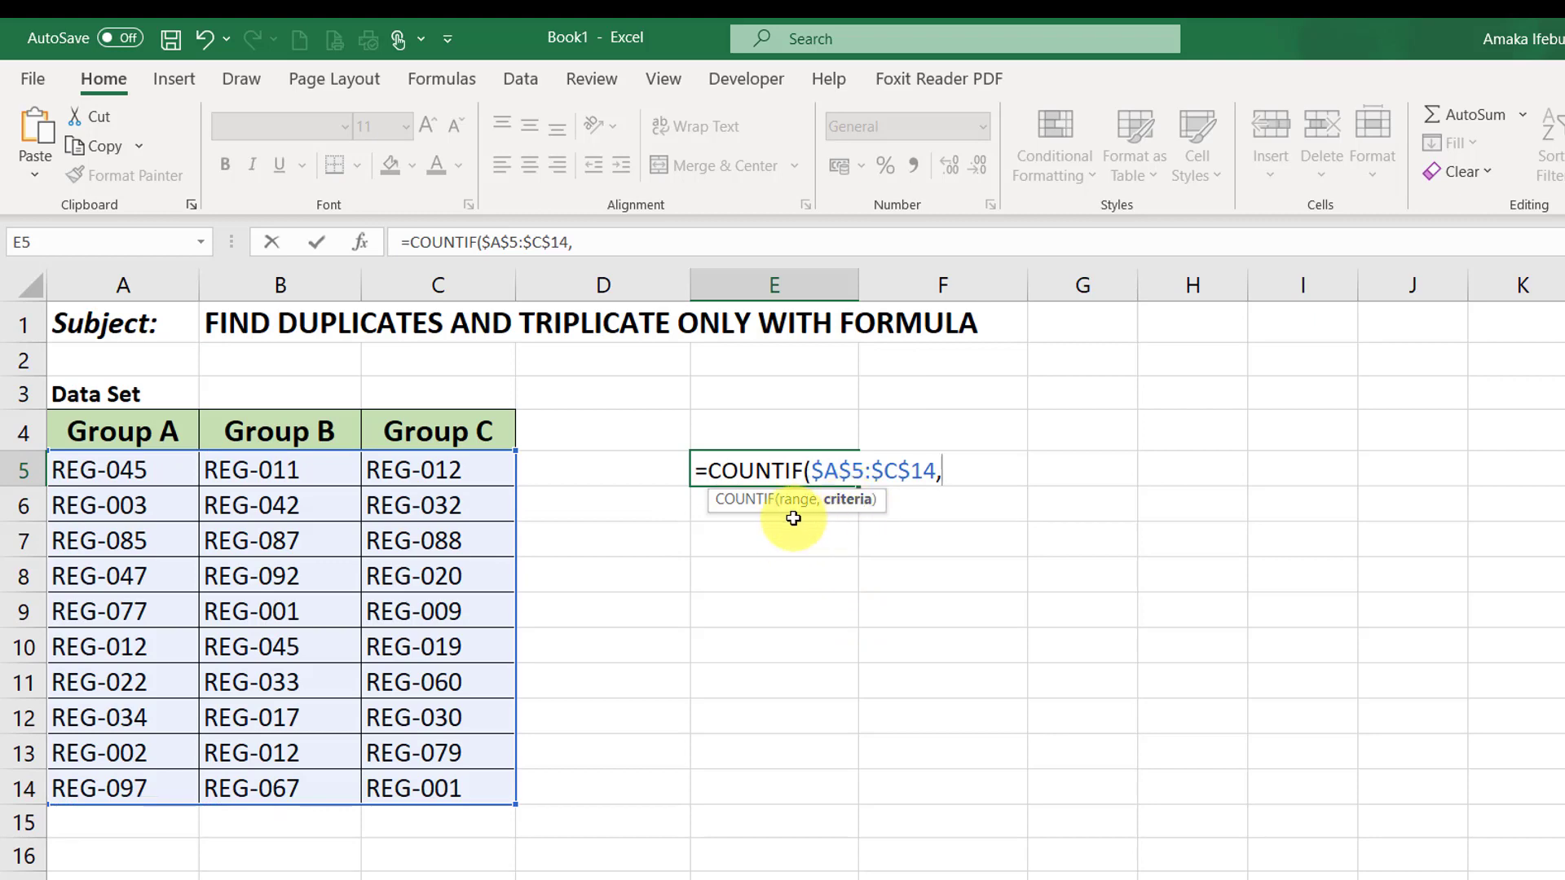
pyautogui.click(91, 471)
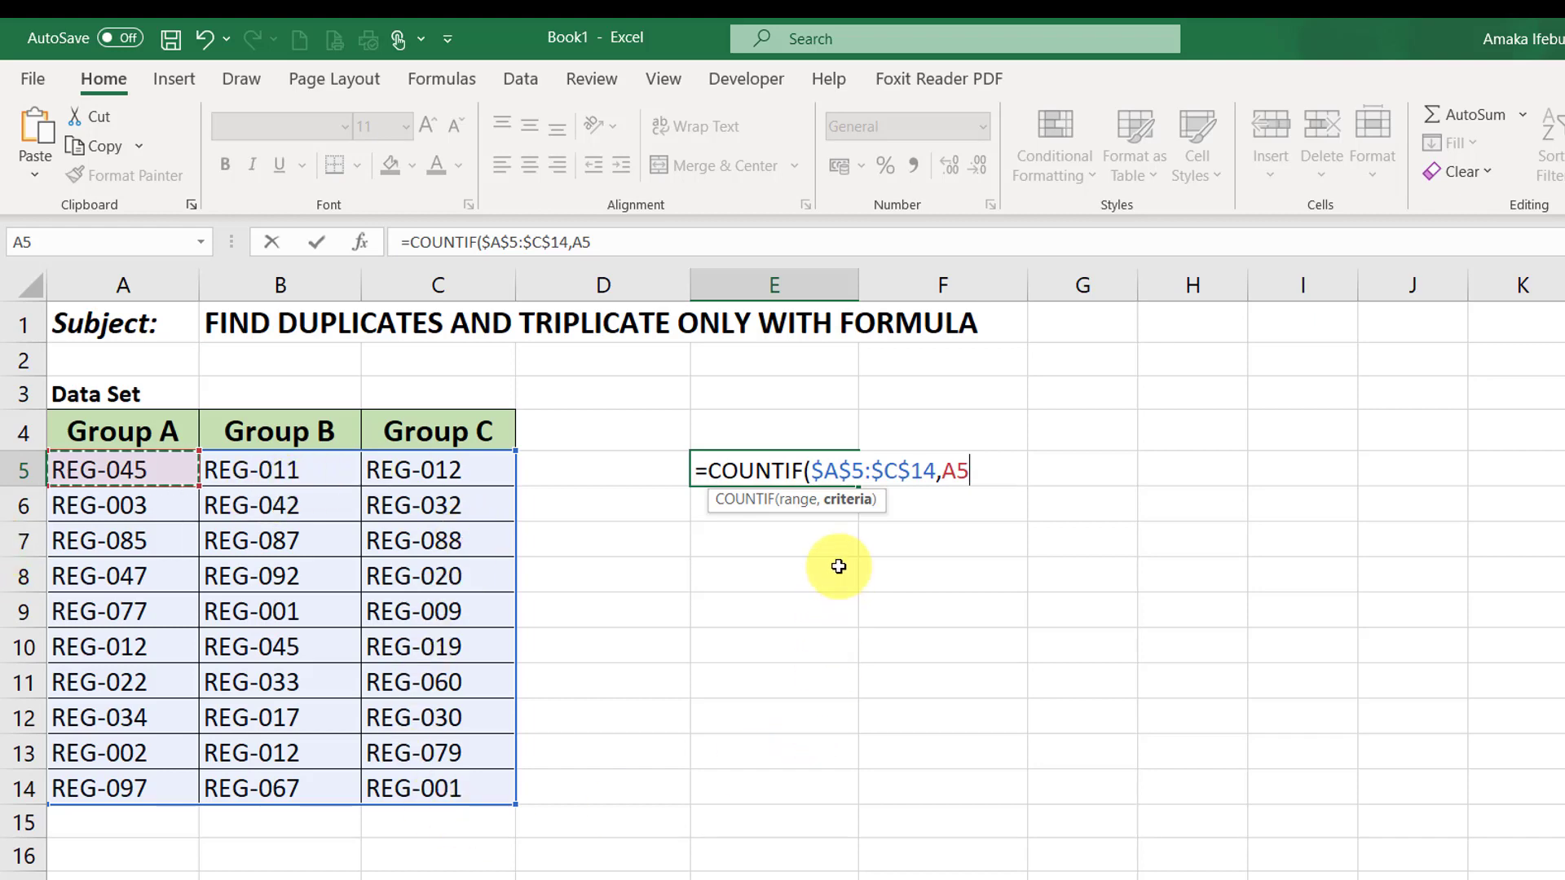
pyautogui.write(')')
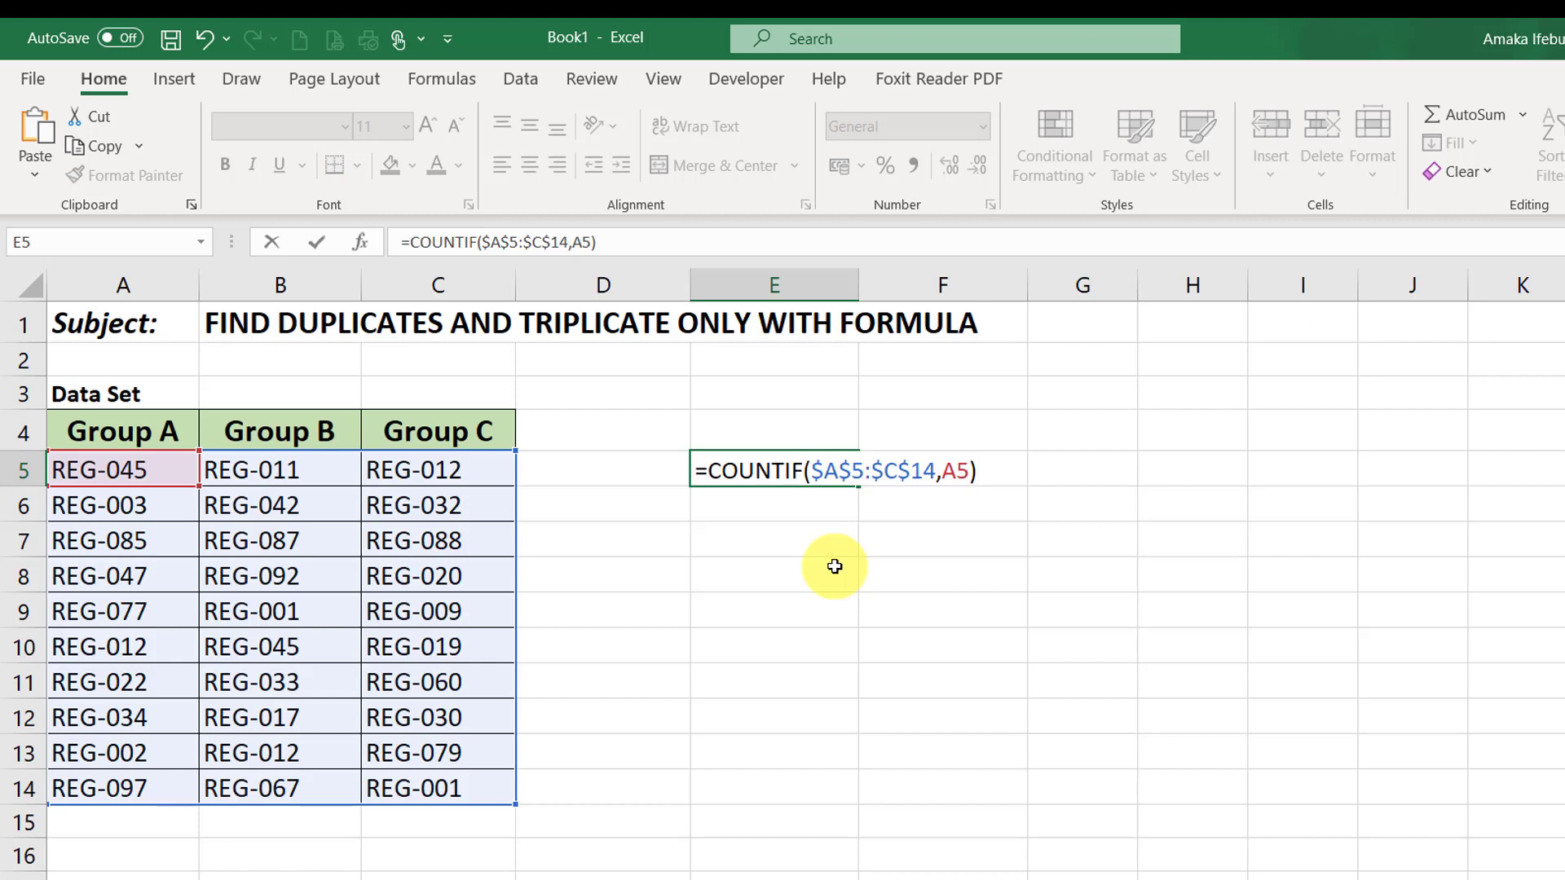
pyautogui.write('=')
pyautogui.press('BackSpace')
pyautogui.write('2')
pyautogui.press('Return')
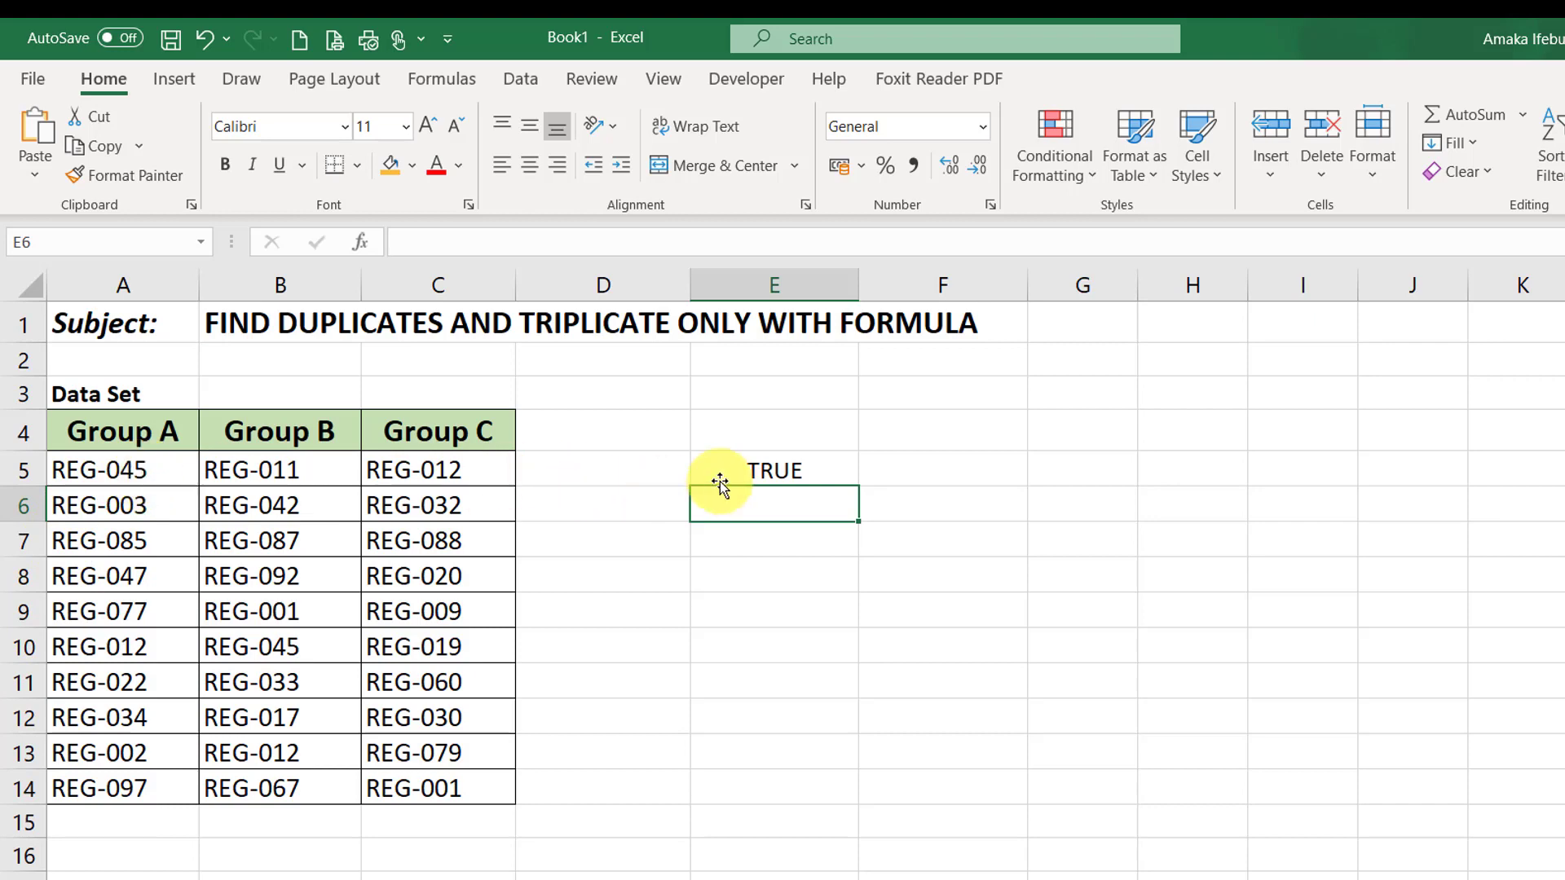
# Copy E5's appears-twice formula down to E14 and across to column G.
pyautogui.click(137, 469)
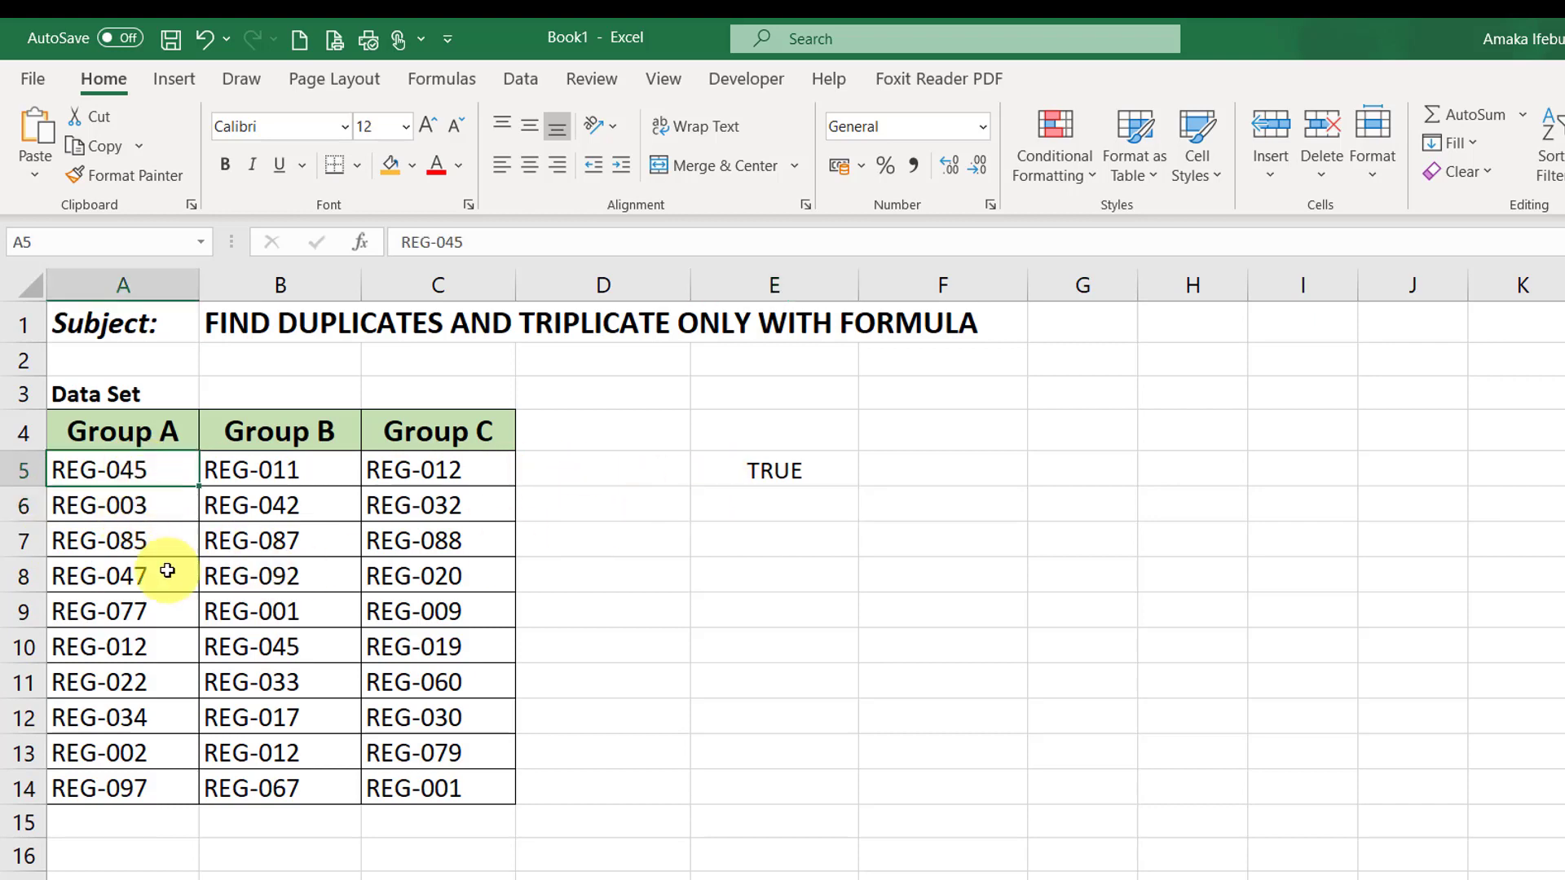
pyautogui.click(286, 646)
pyautogui.click(766, 470)
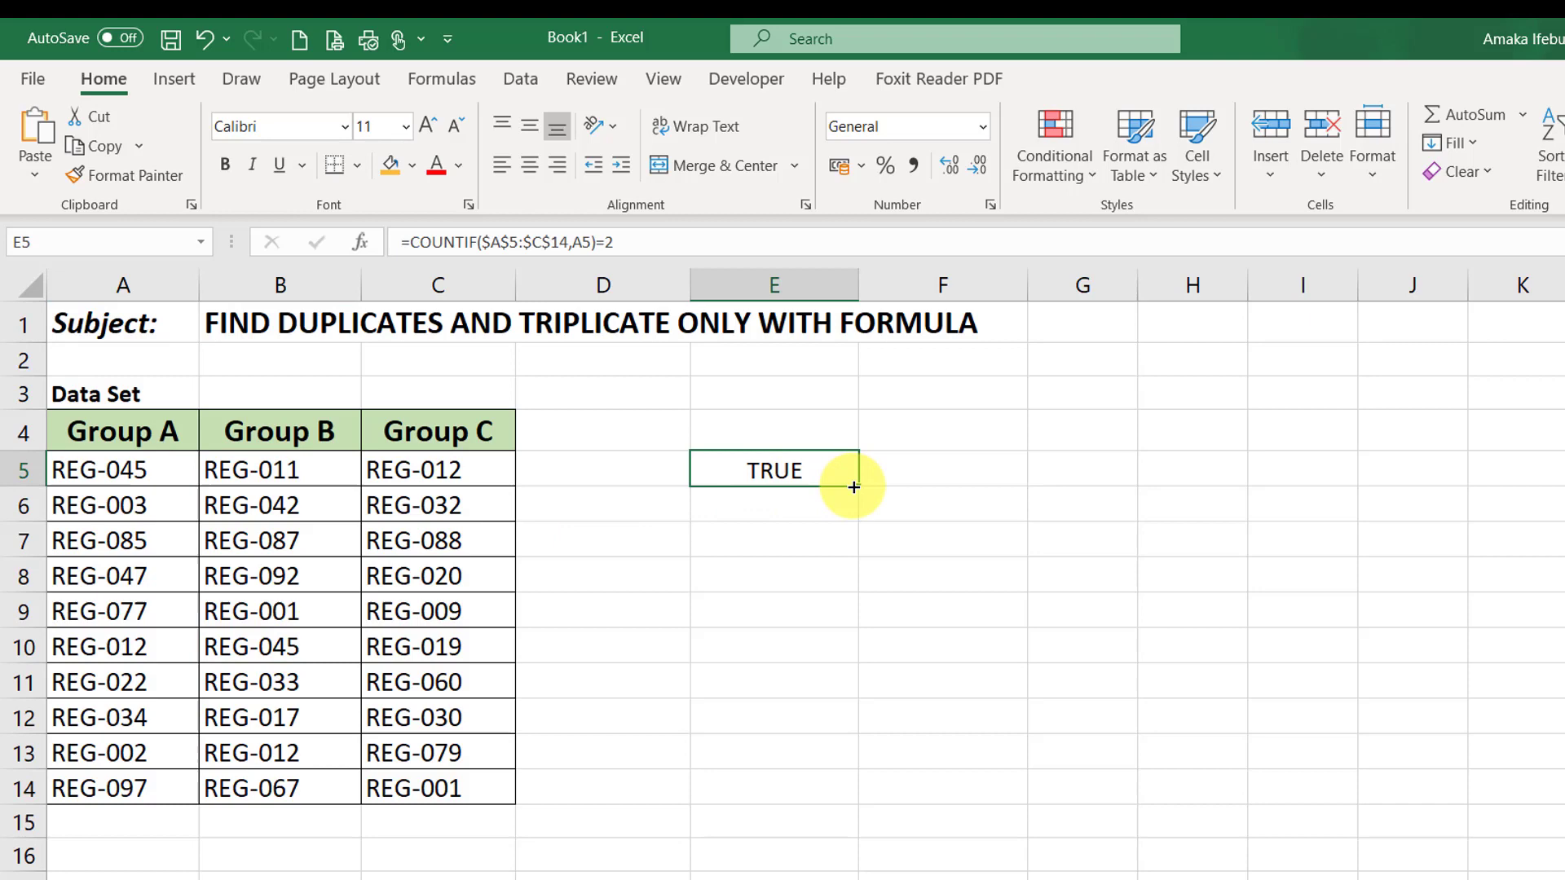
pyautogui.moveTo(852, 485); pyautogui.dragTo(849, 798)
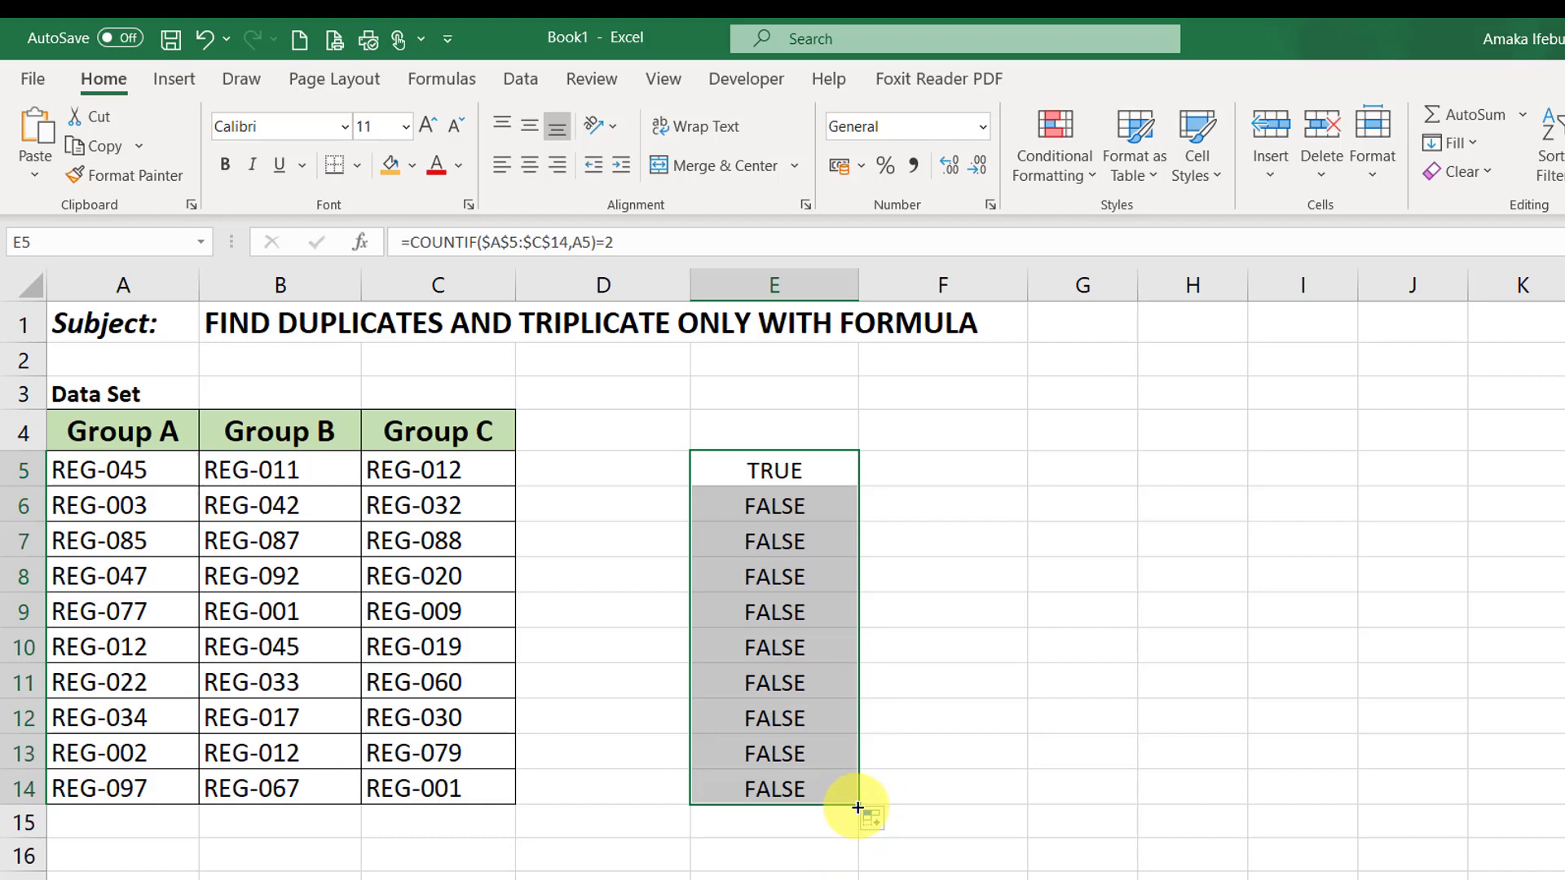
pyautogui.moveTo(858, 806); pyautogui.dragTo(1106, 798)
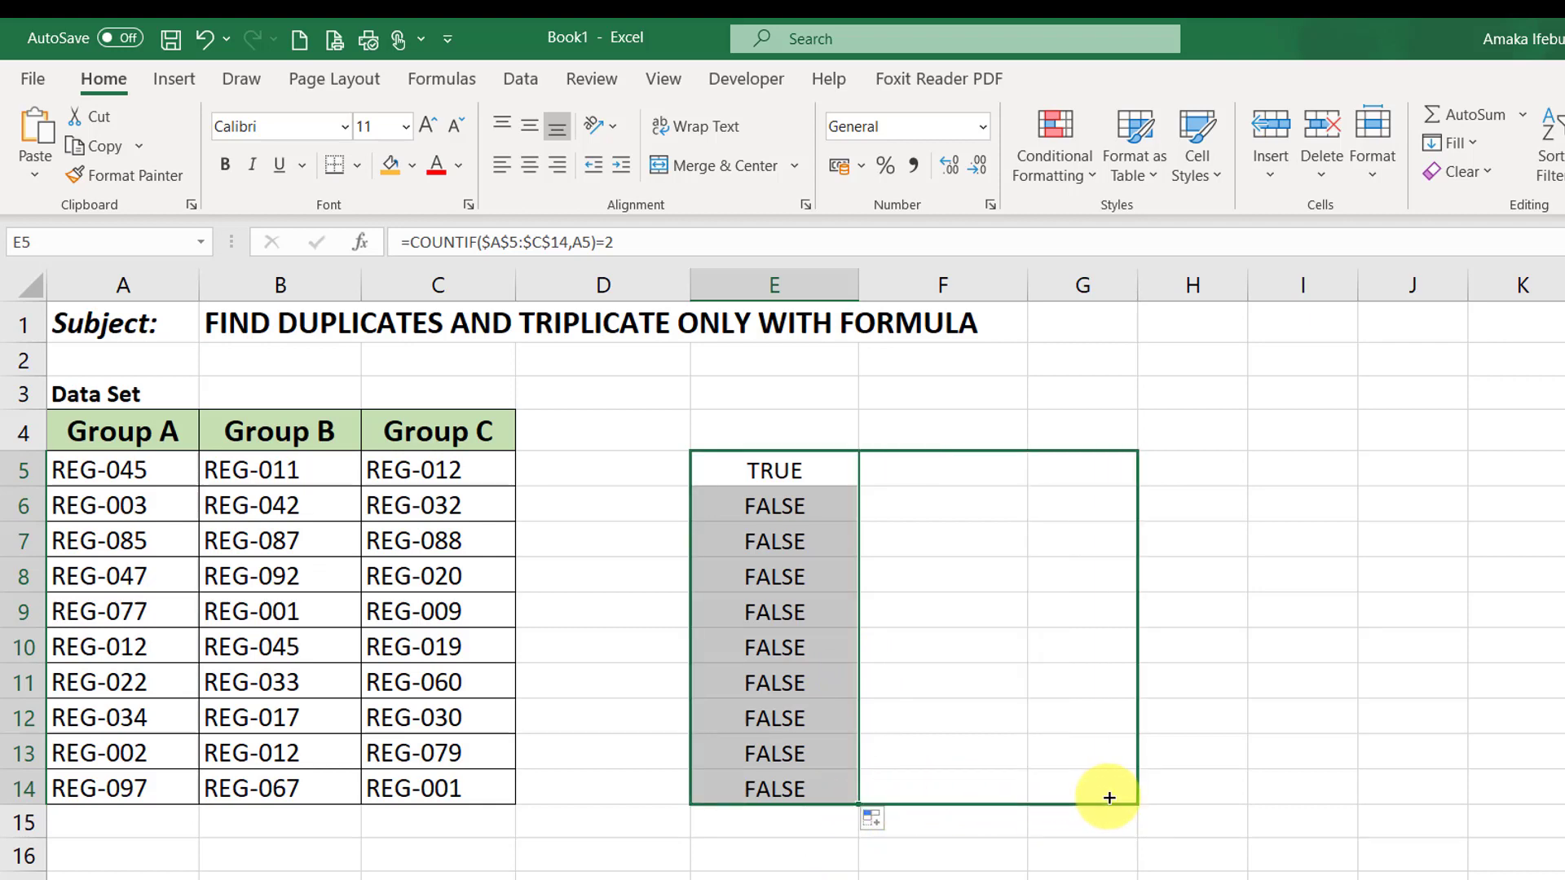
pyautogui.moveTo(1109, 797); pyautogui.dragTo(1105, 794)
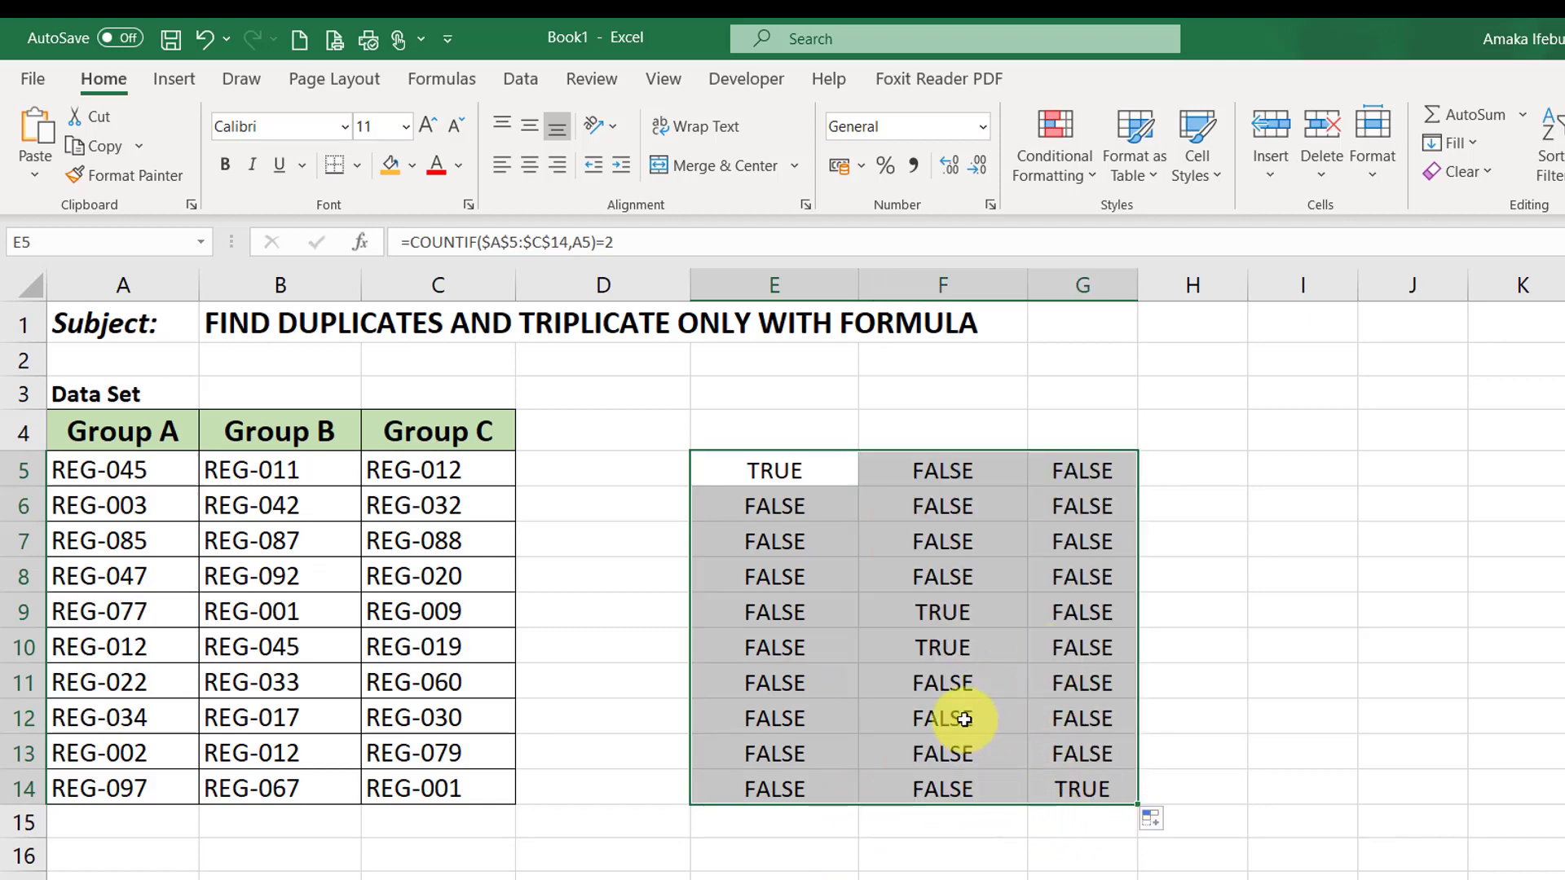
# Verify the TRUE results at E5, F9, F10 and G14 against the REG-045 and REG-001 pairs.
pyautogui.click(788, 464)
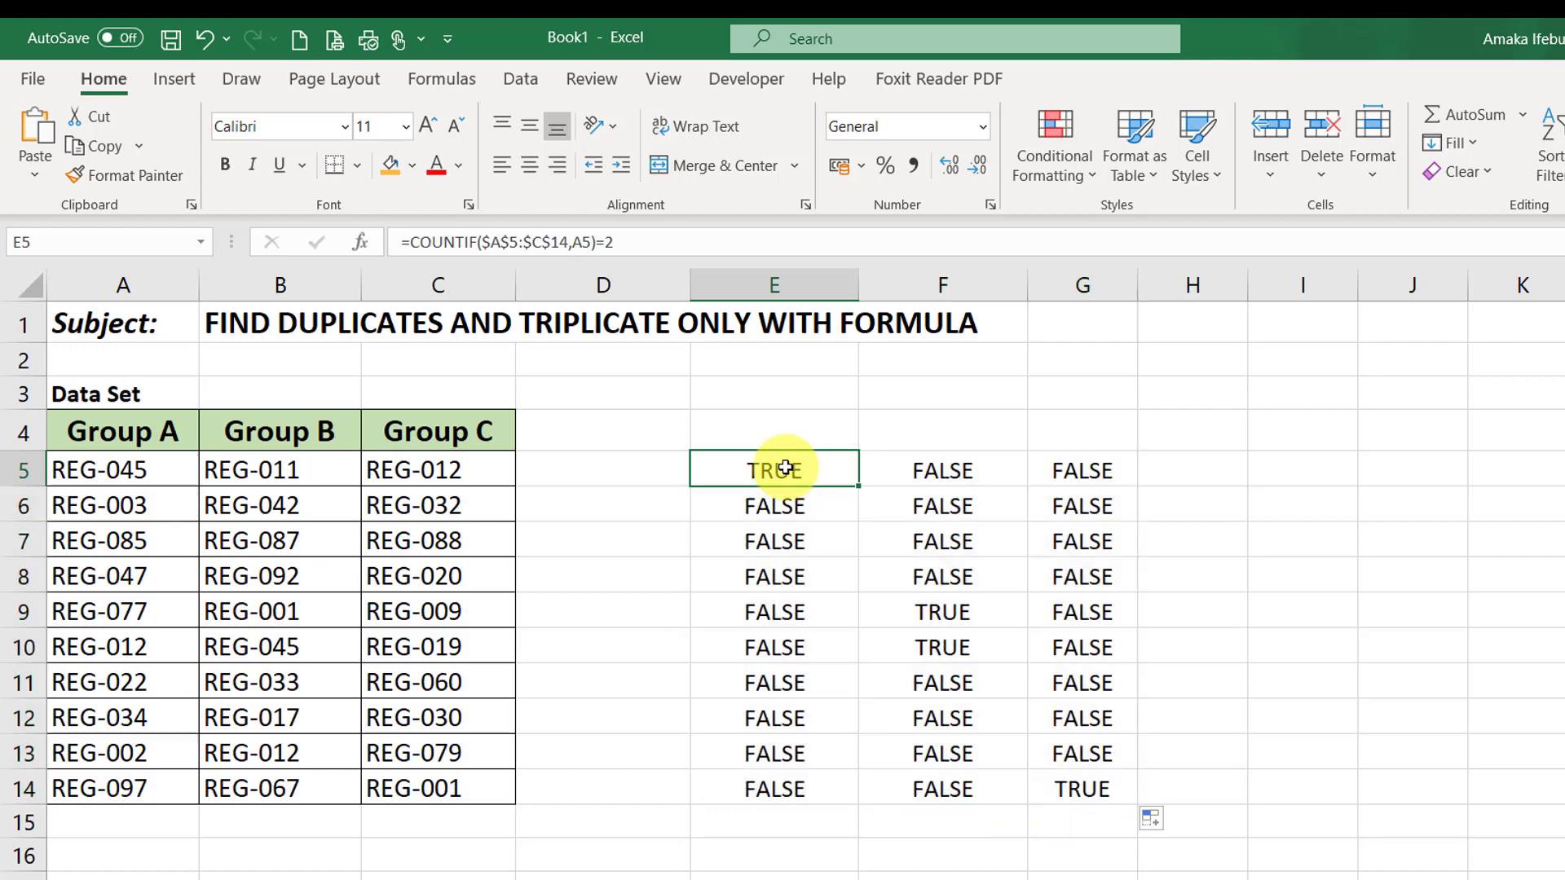
pyautogui.click(959, 624)
pyautogui.click(951, 641)
pyautogui.click(1102, 790)
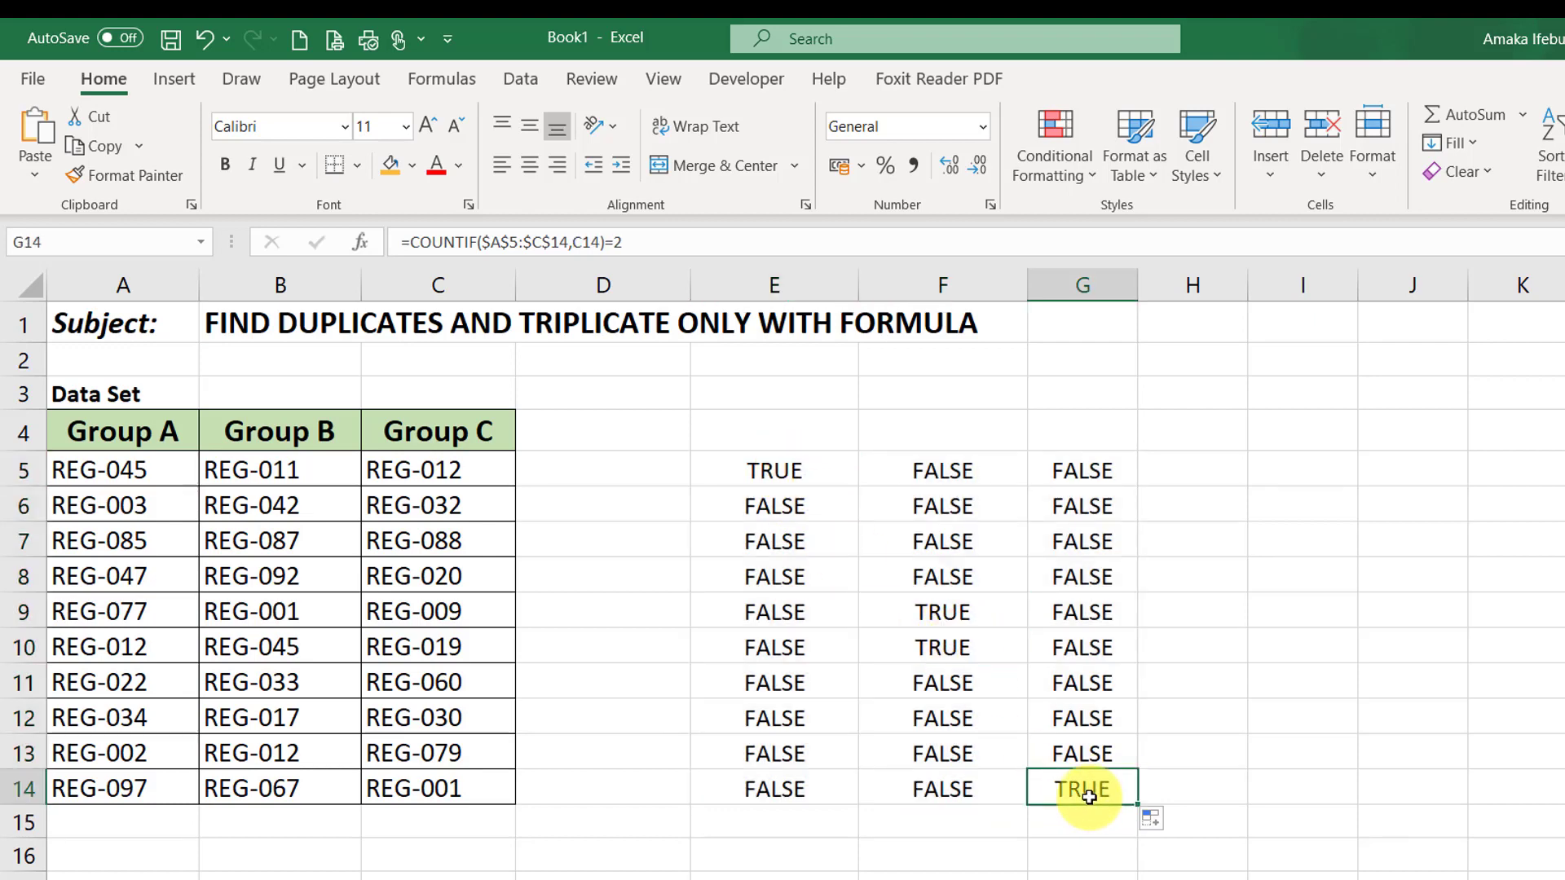
pyautogui.click(111, 482)
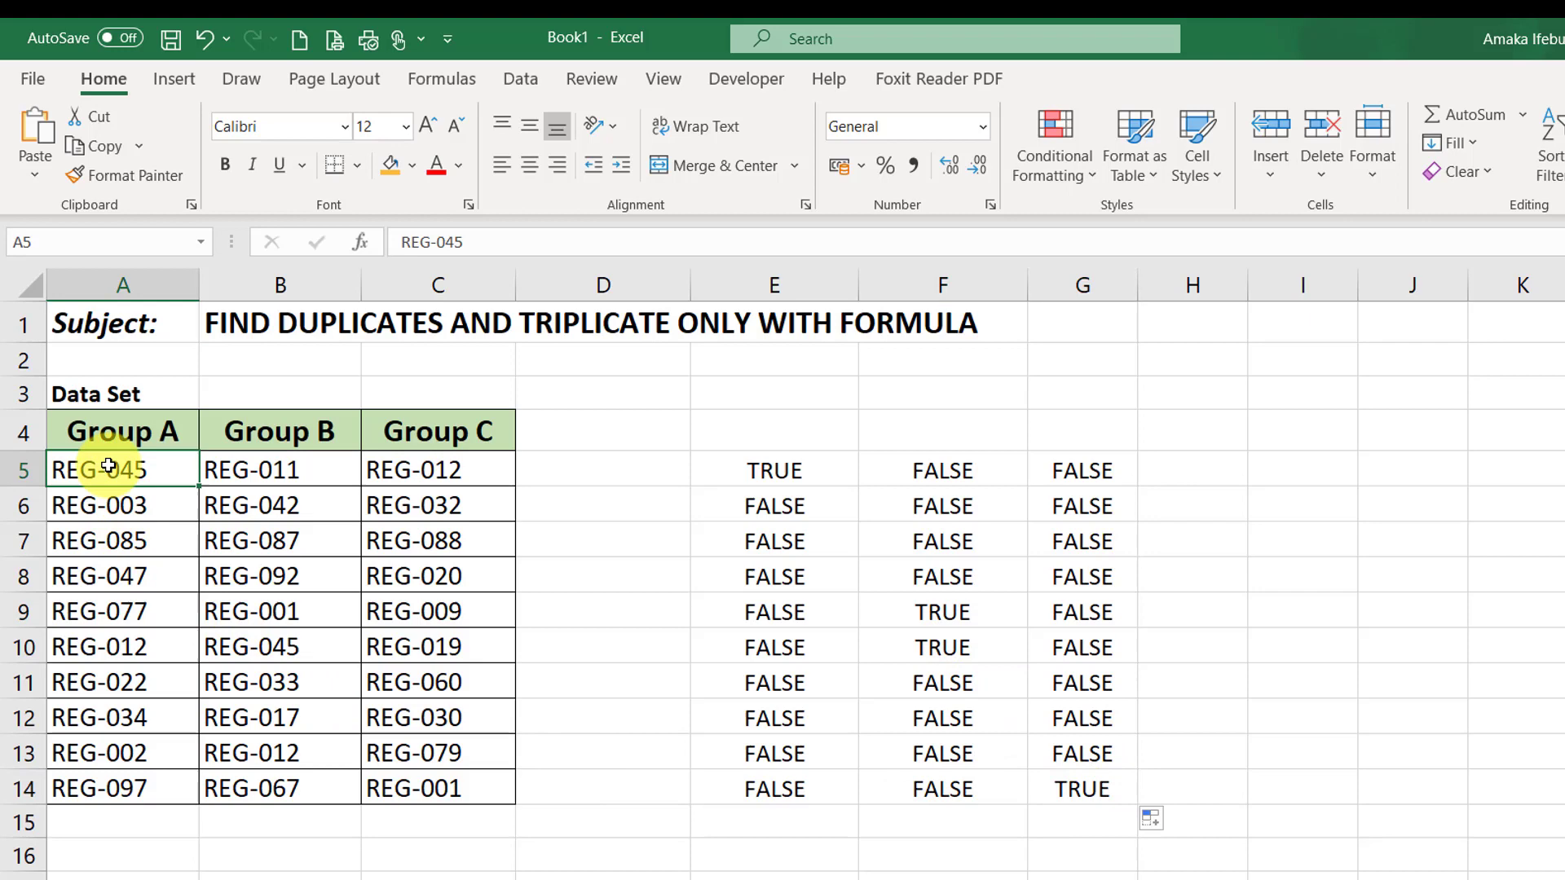
pyautogui.click(296, 644)
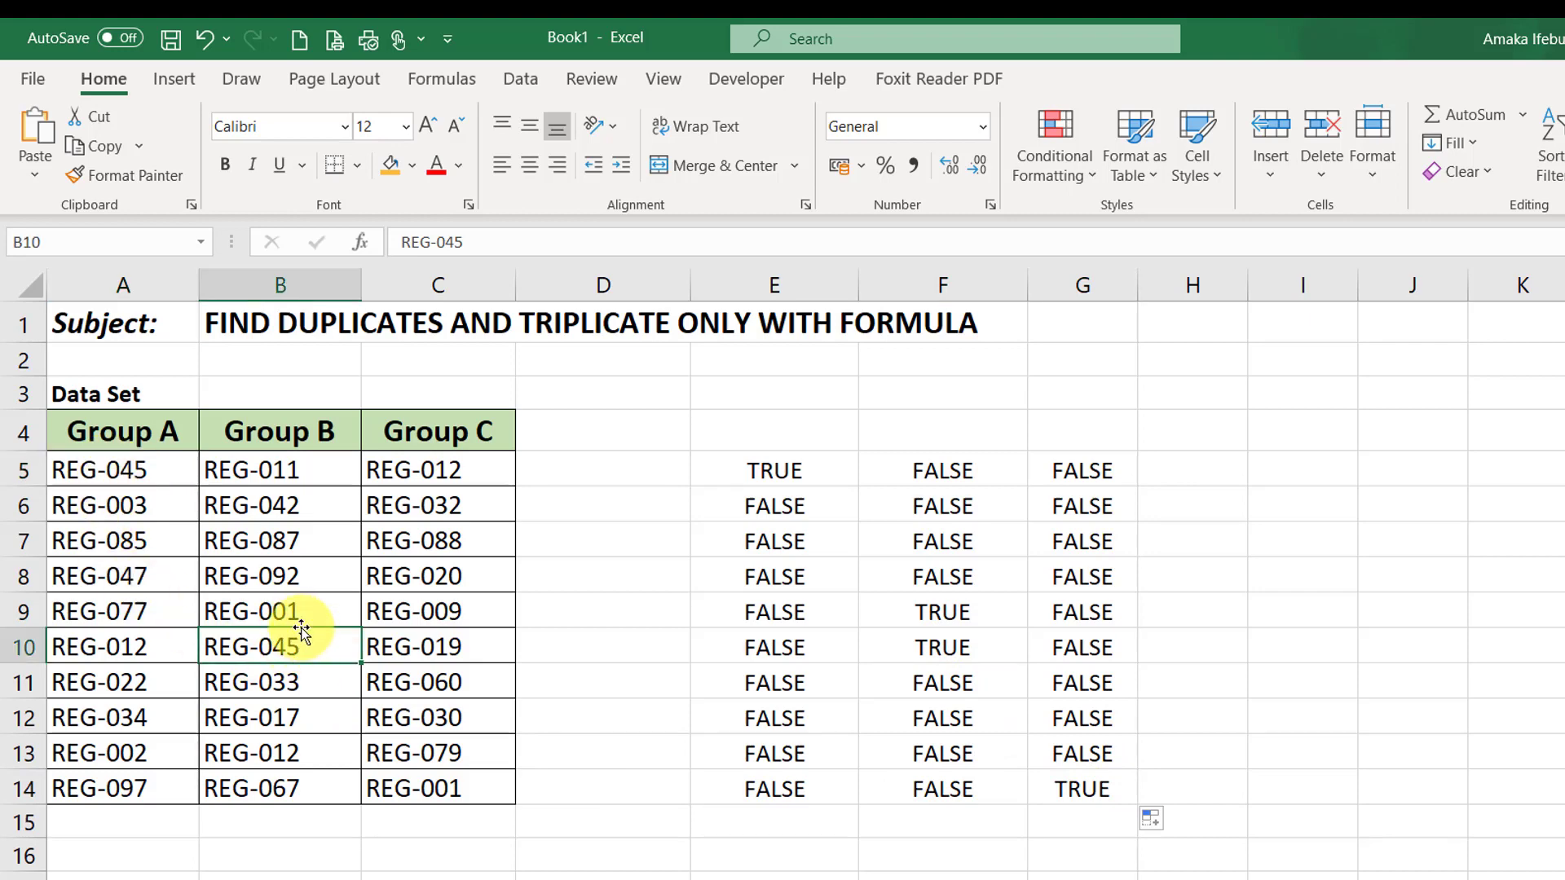
pyautogui.click(287, 607)
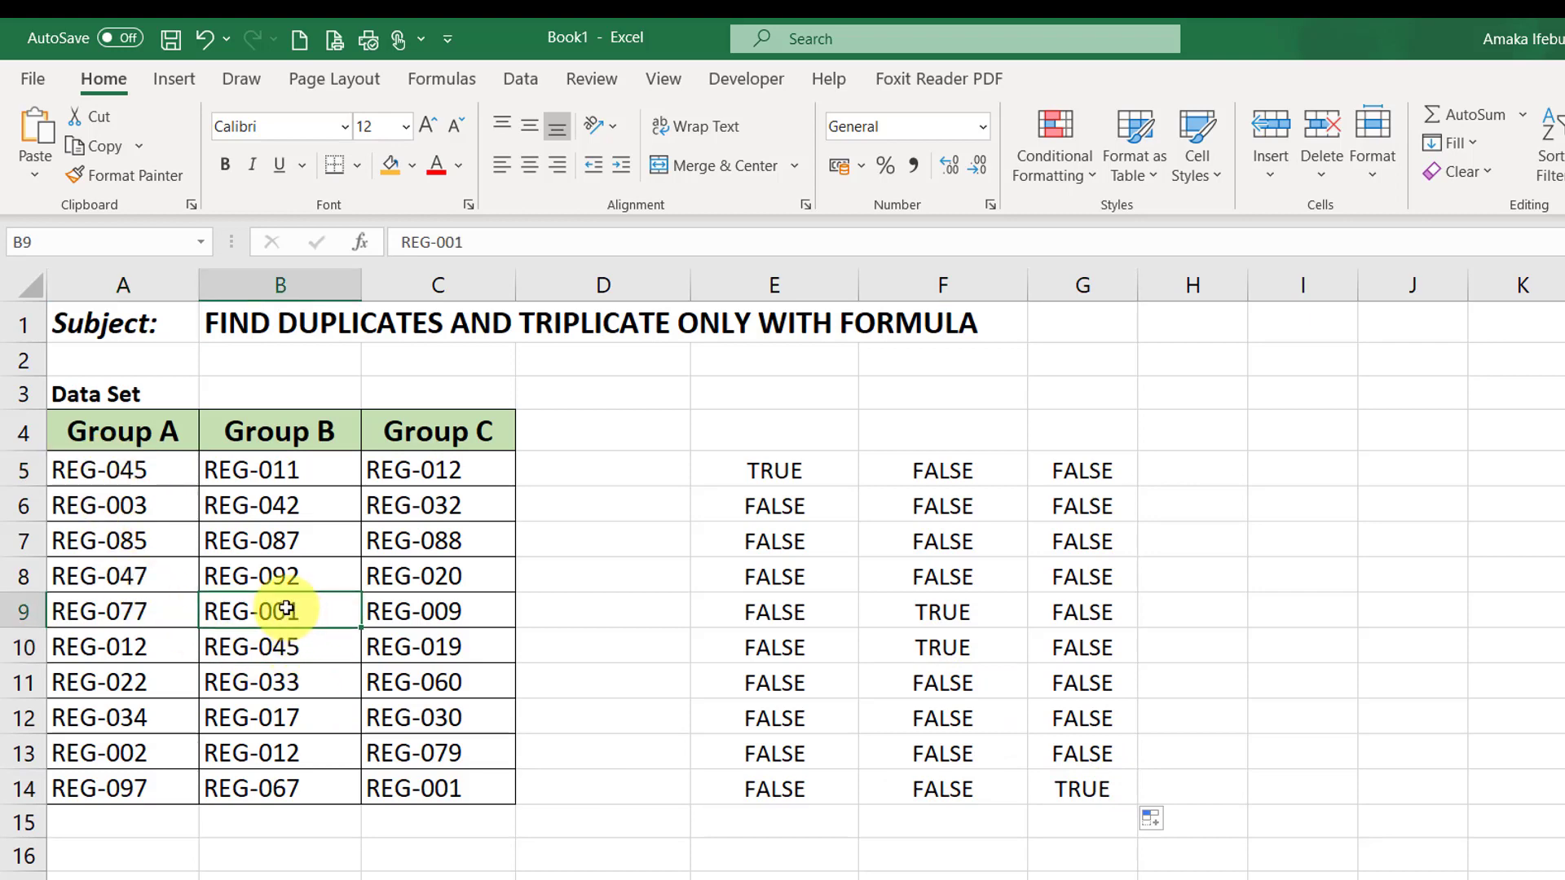
pyautogui.click(416, 788)
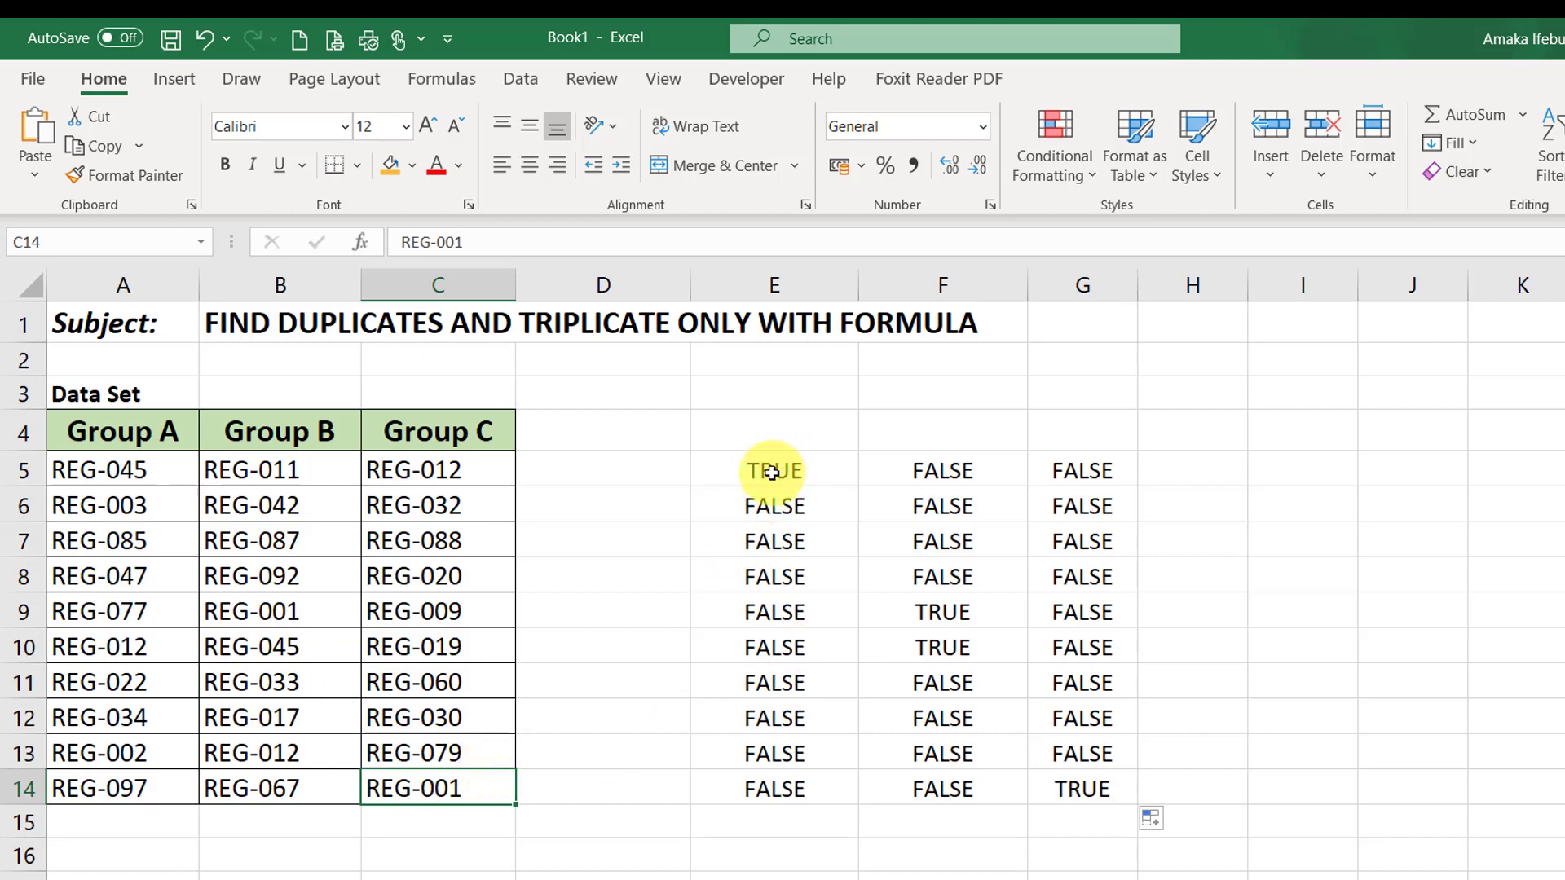
# Review the E5:G14 results, then select the REG ID cells A5:C14.
pyautogui.moveTo(770, 473); pyautogui.dragTo(1081, 780)
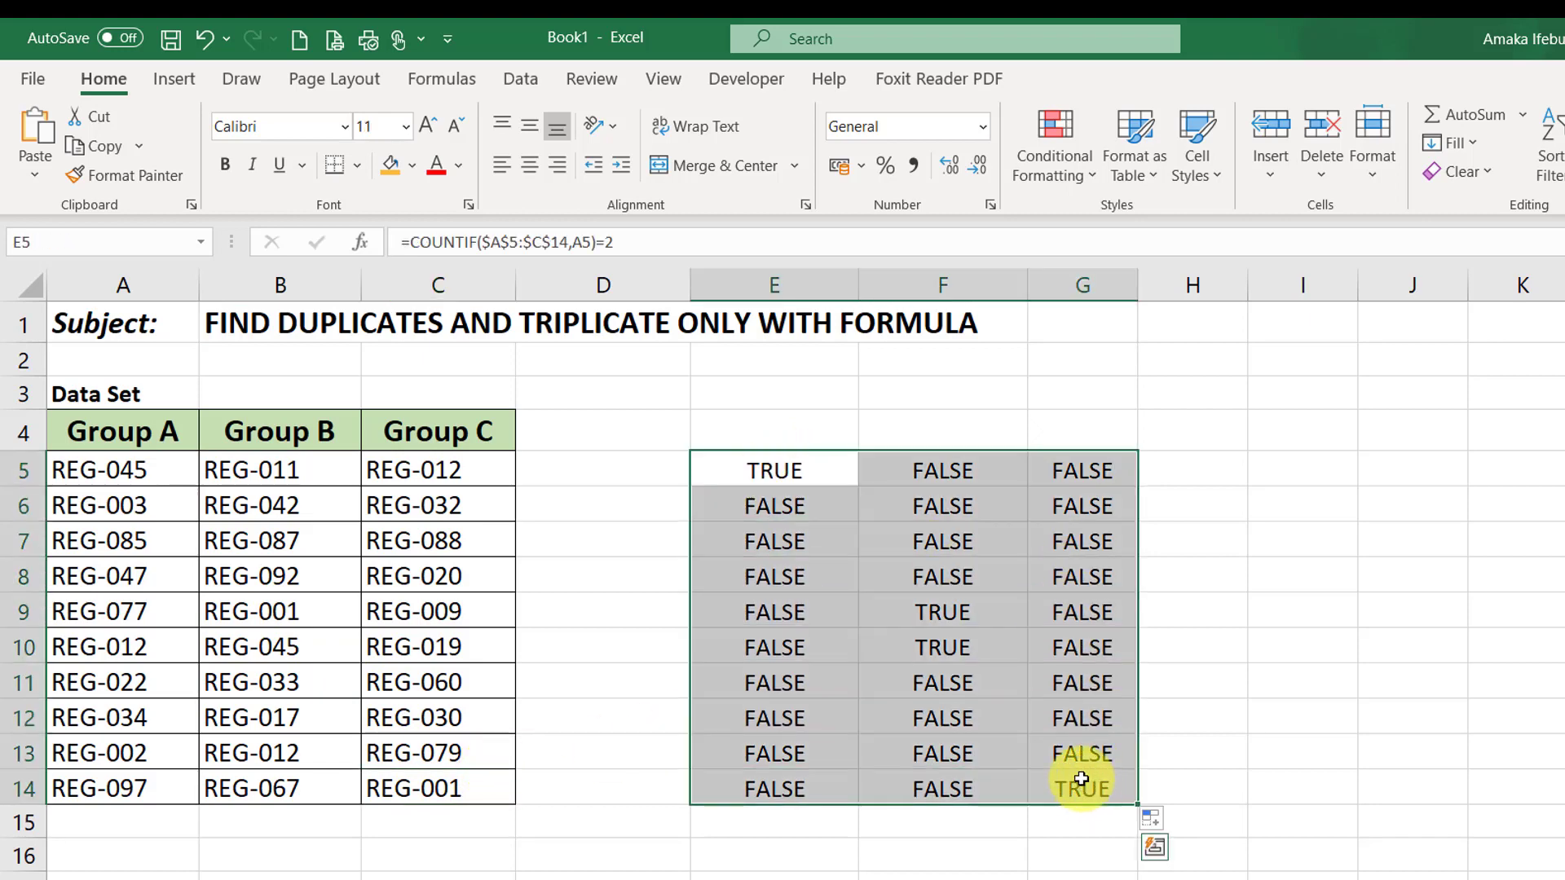
pyautogui.click(83, 479)
pyautogui.moveTo(84, 479); pyautogui.dragTo(440, 782)
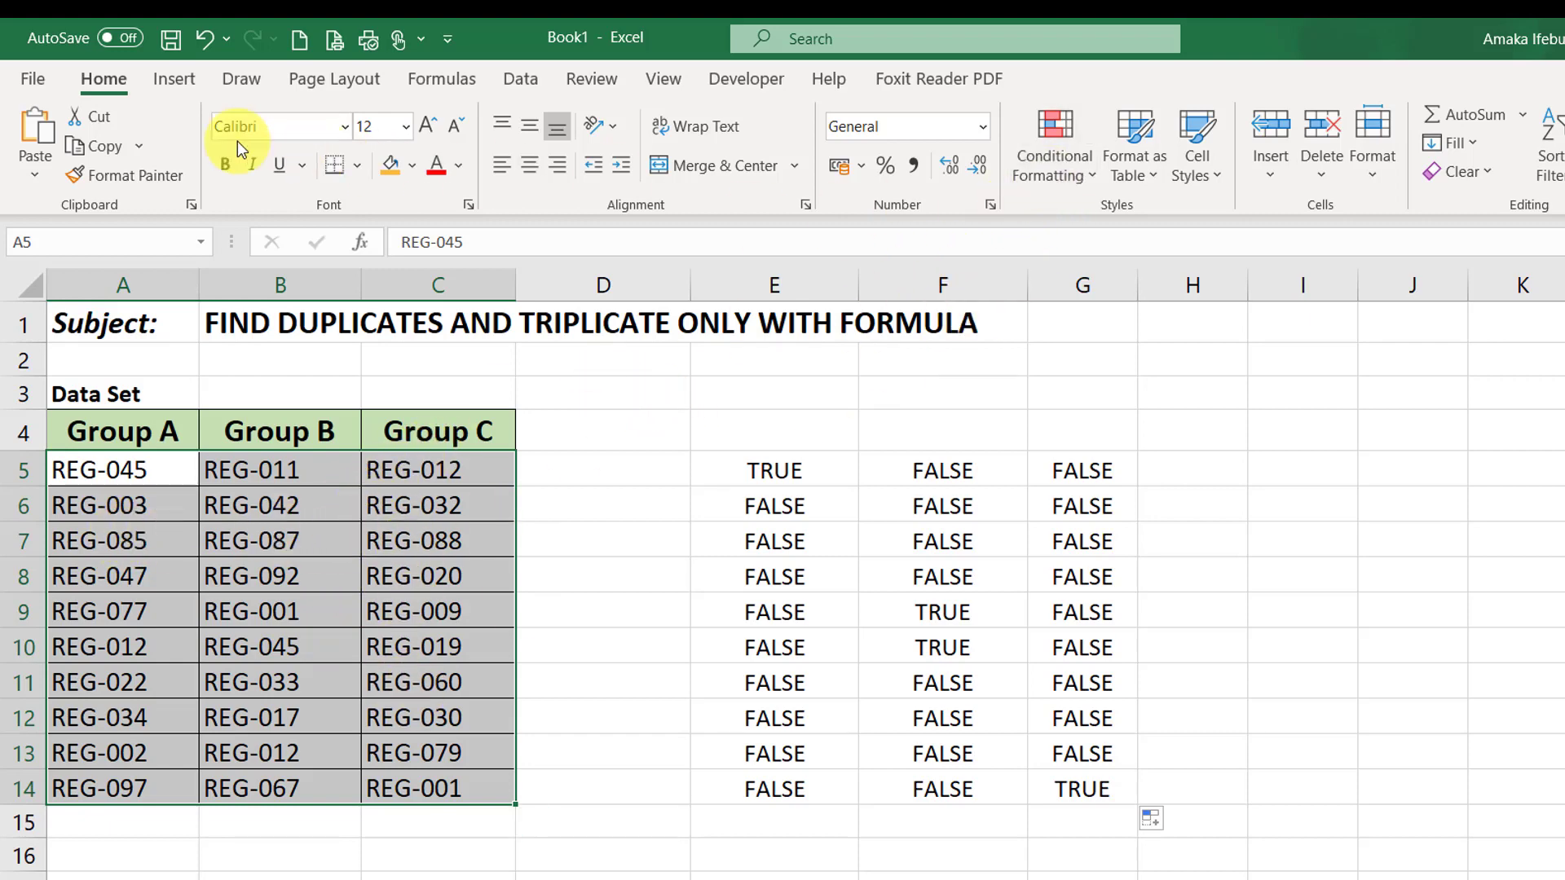
# Open the New Formatting Rule dialog from Conditional Formatting and move it aside.
pyautogui.click(1050, 143)
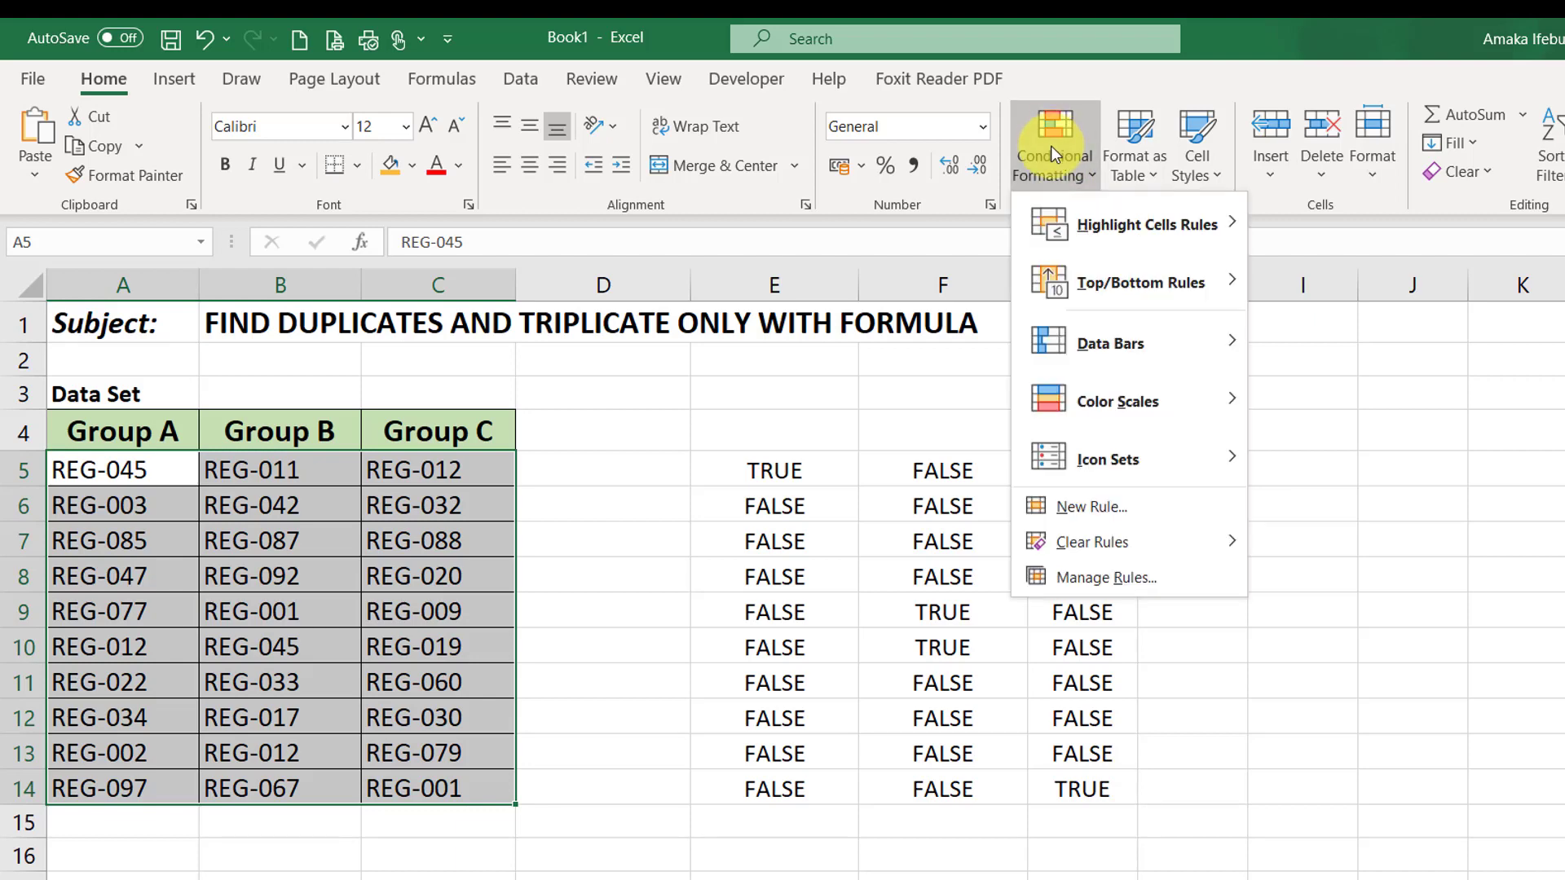
pyautogui.click(1100, 506)
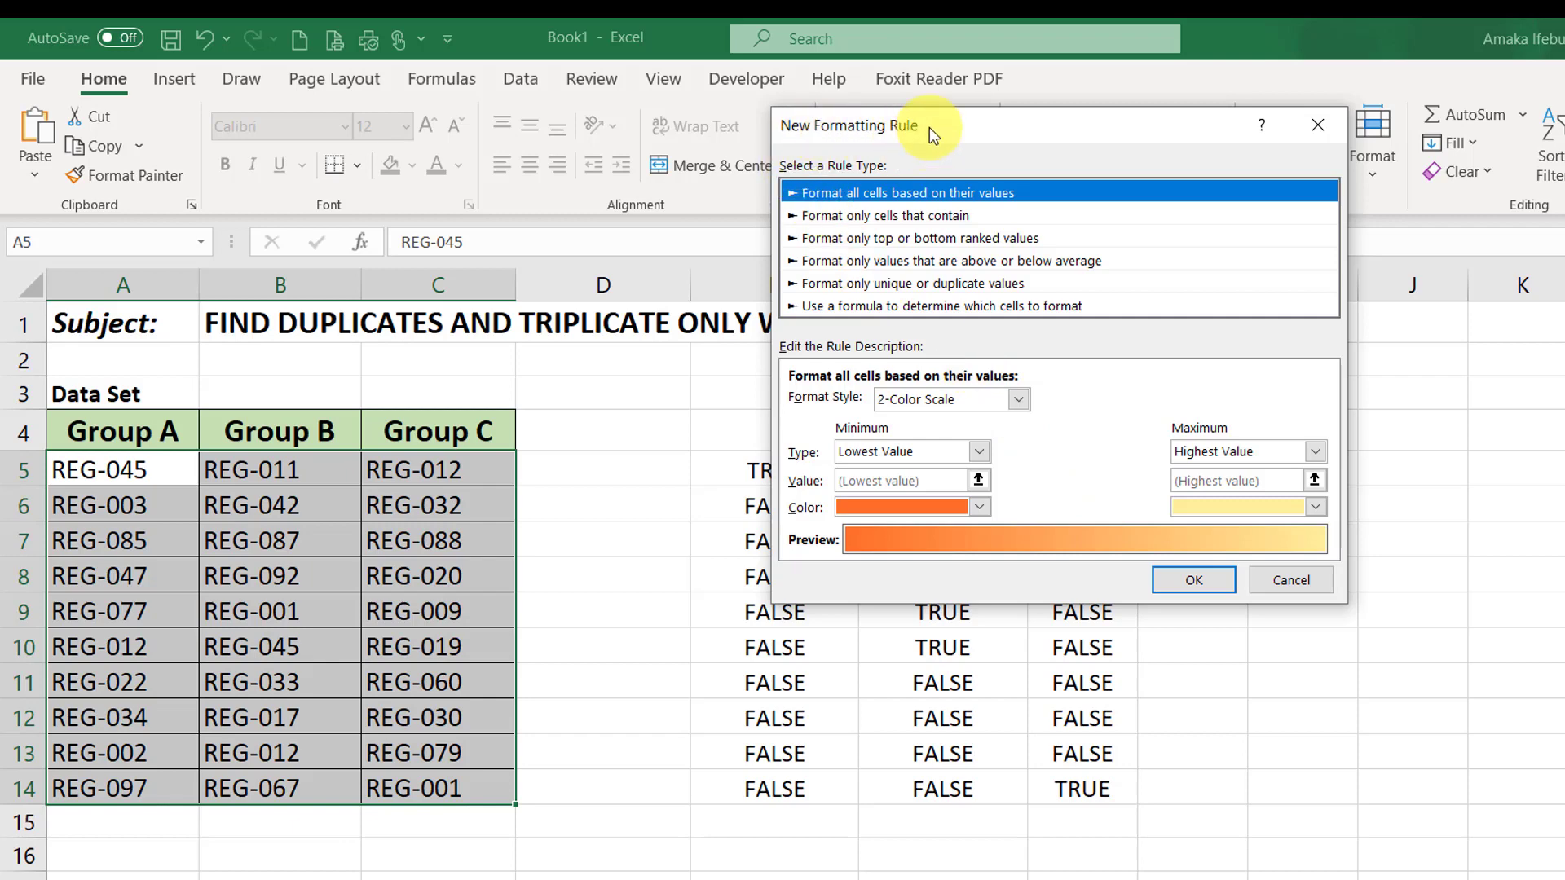
pyautogui.moveTo(929, 127); pyautogui.dragTo(848, 293)
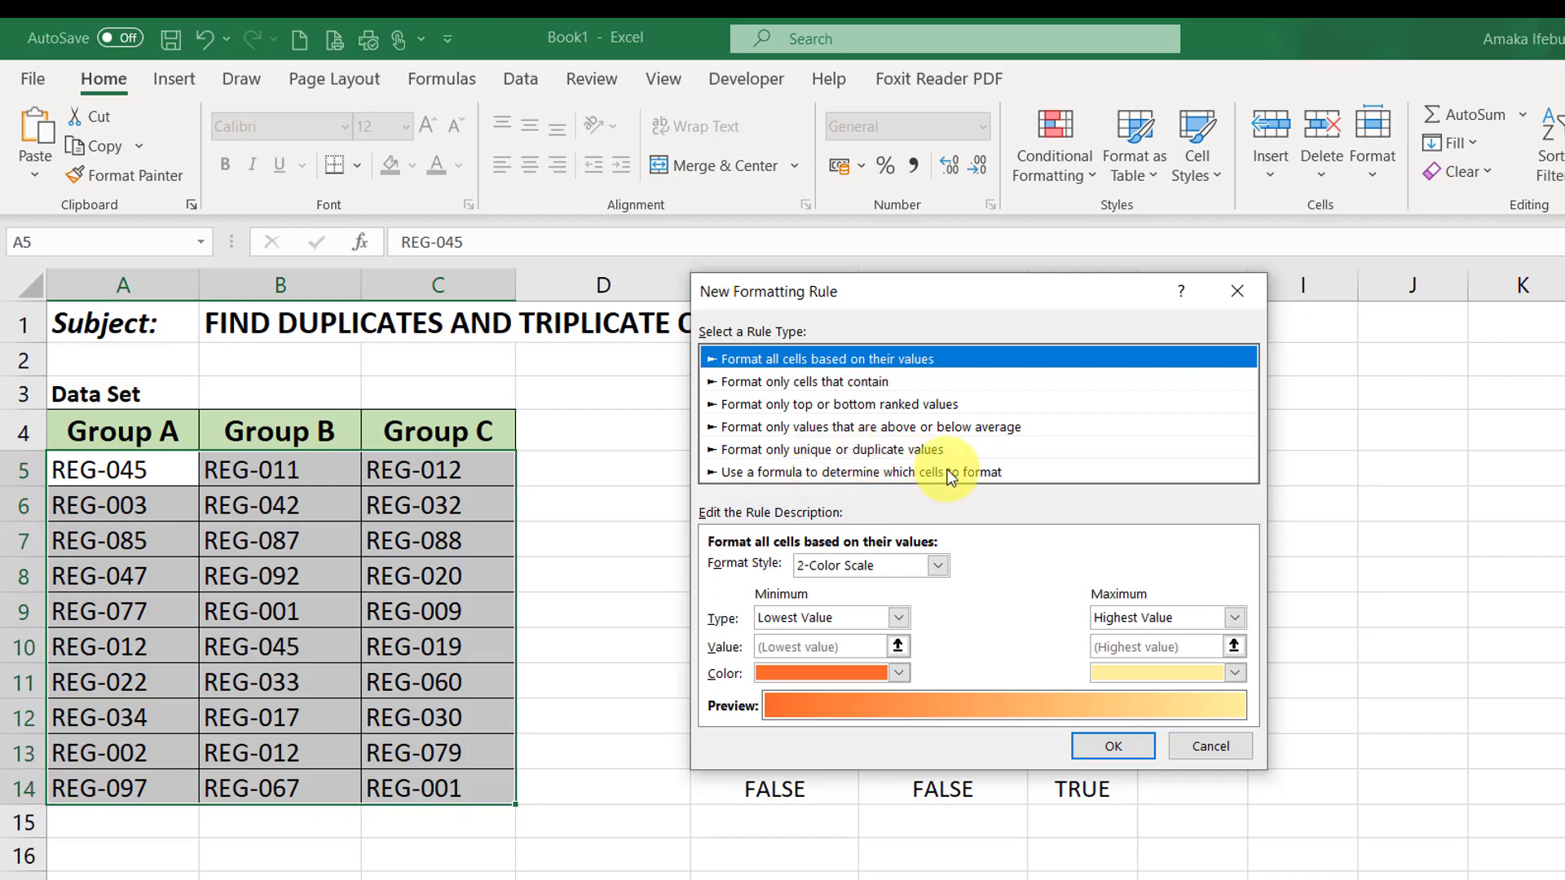
# Choose the formula rule type and enter =COUNTIF($A$5:$C$14,A5)=2 as the condition.
pyautogui.click(899, 473)
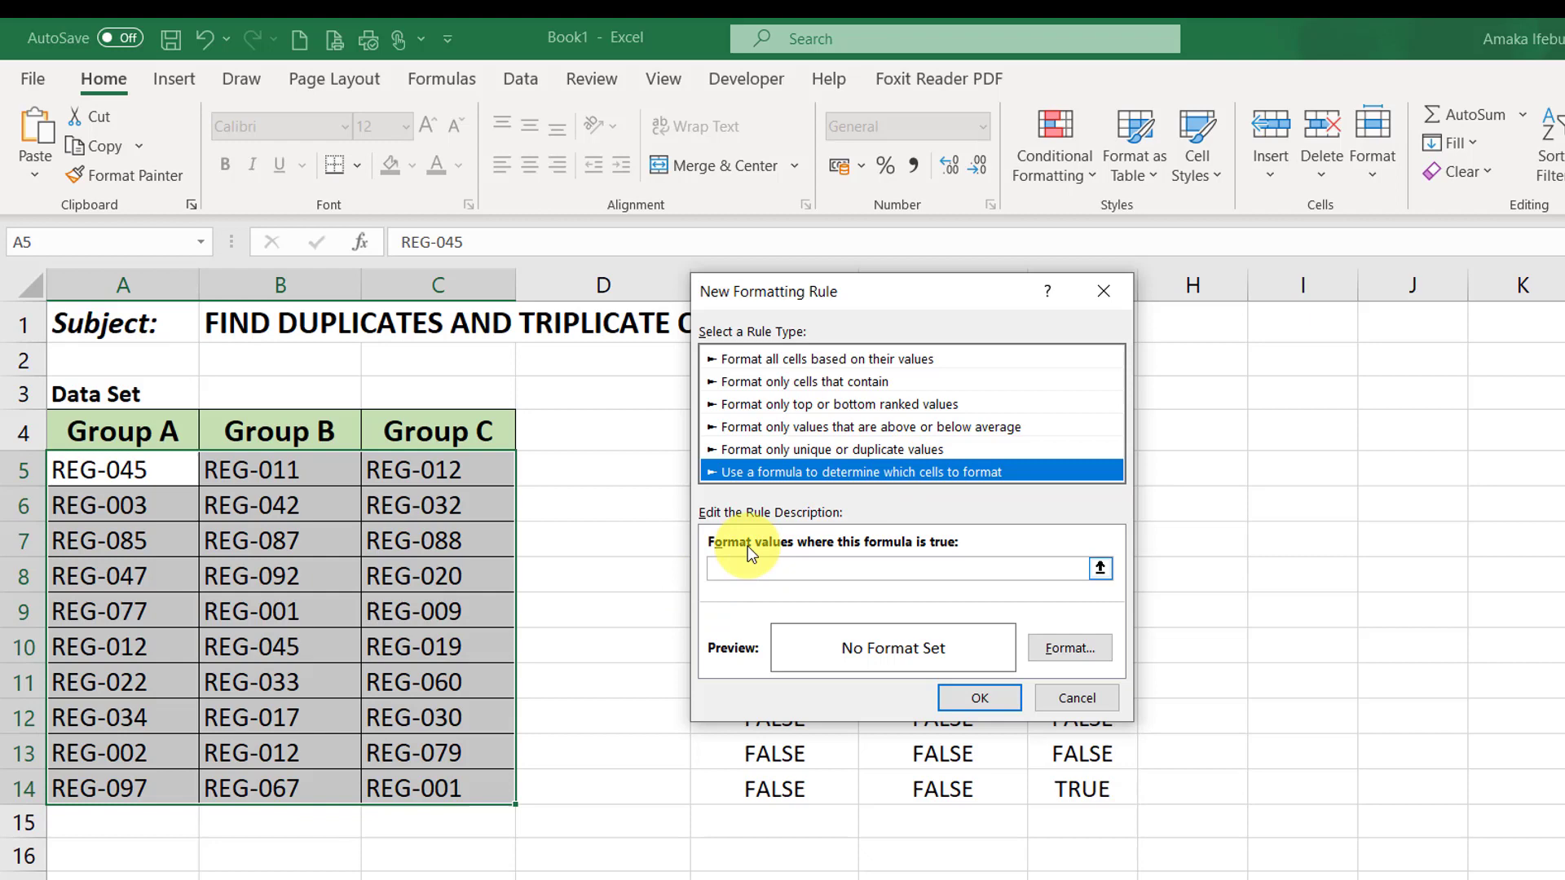
pyautogui.click(856, 571)
pyautogui.write('=COUNTIF')
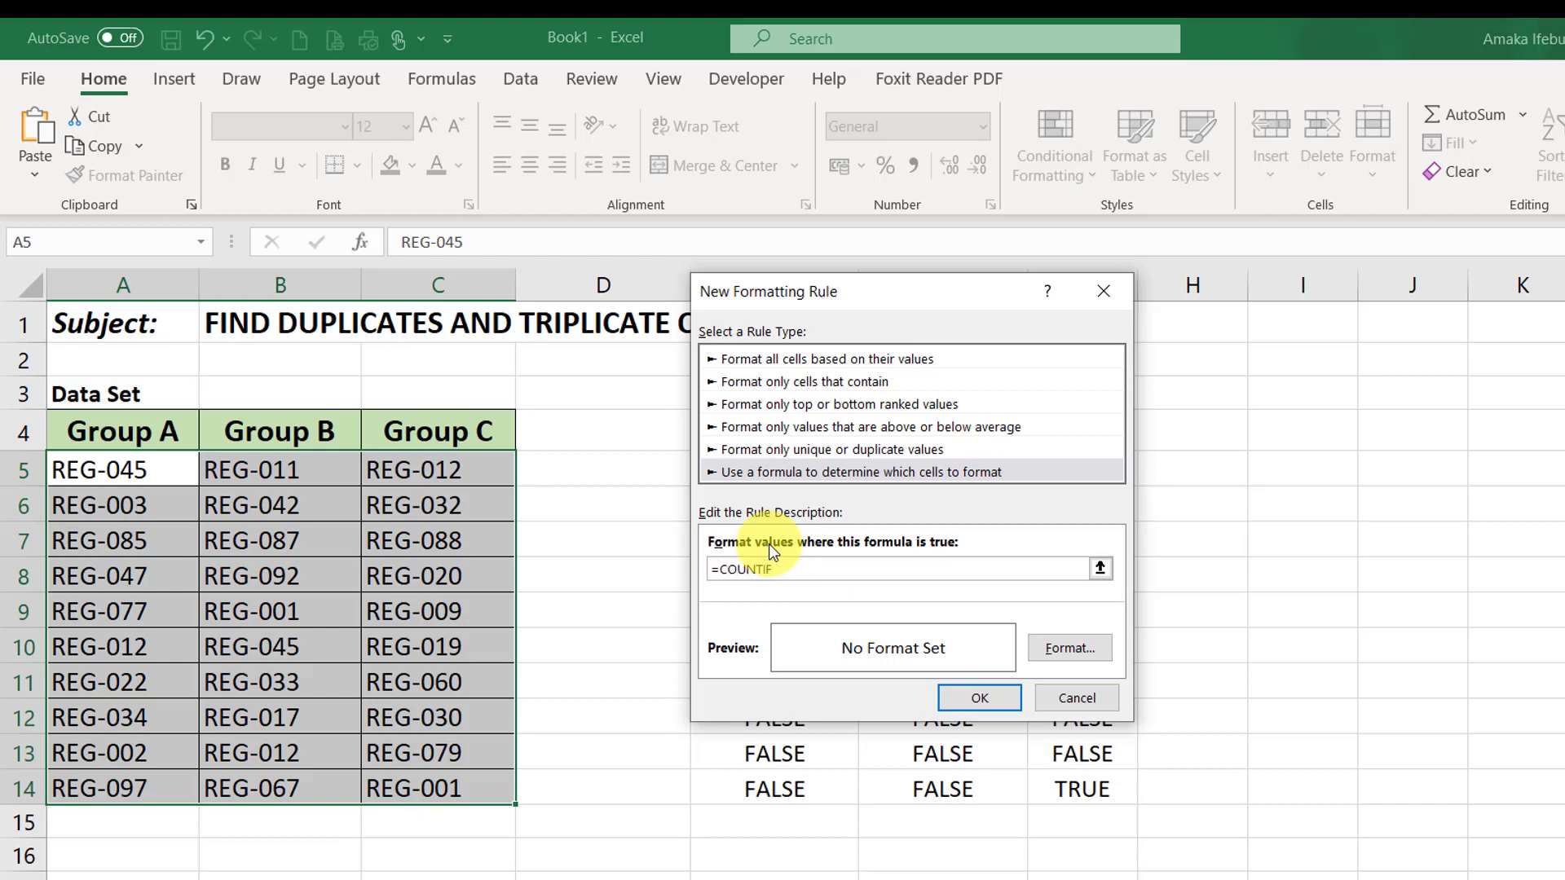
pyautogui.write('(')
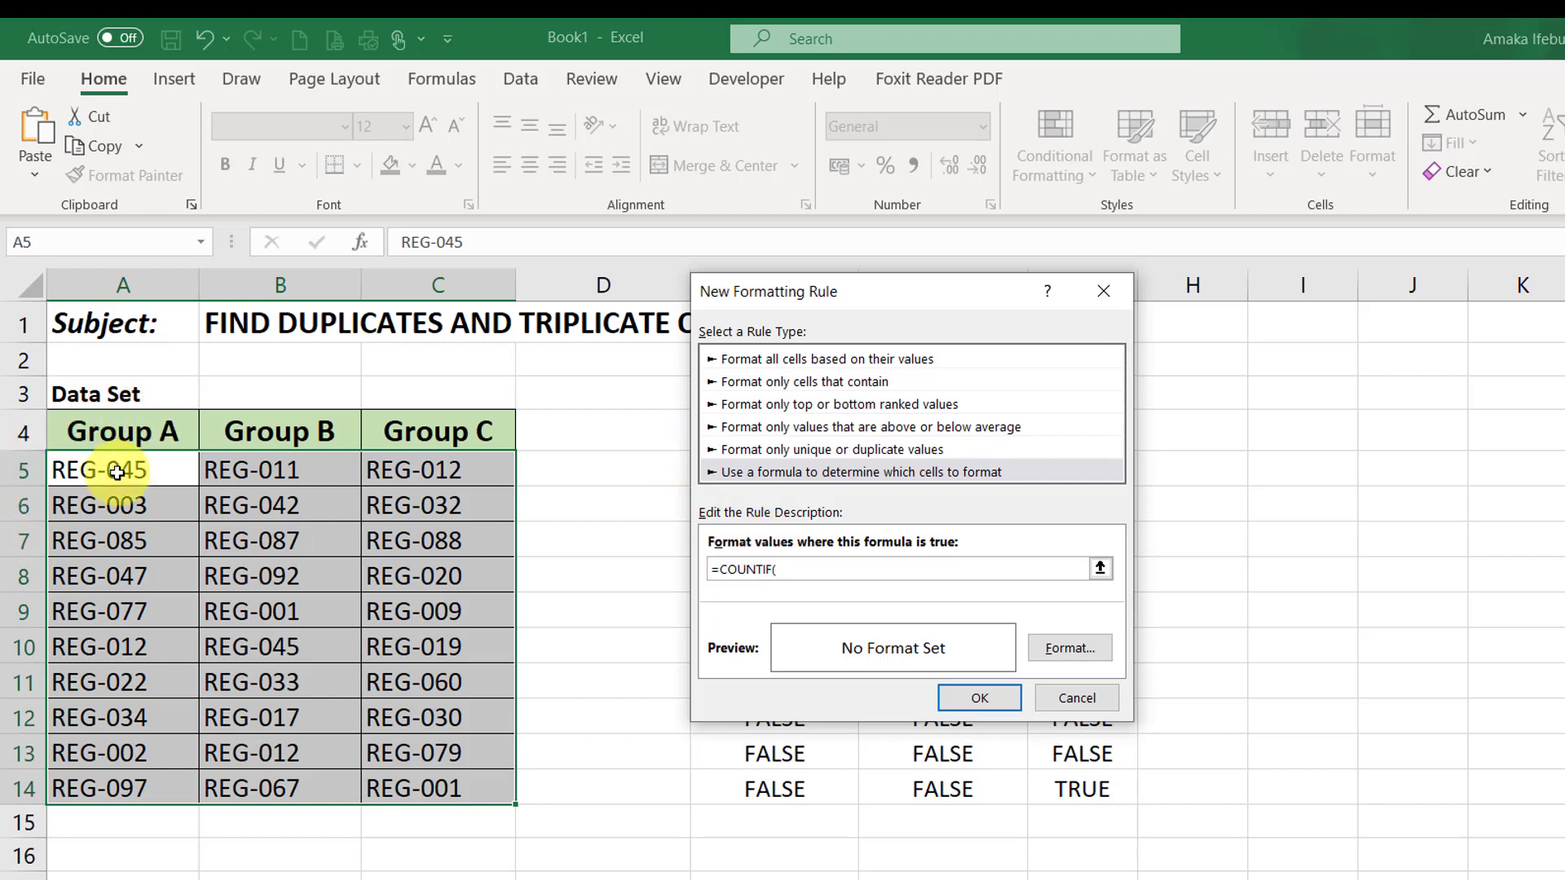
pyautogui.moveTo(126, 473); pyautogui.dragTo(428, 784)
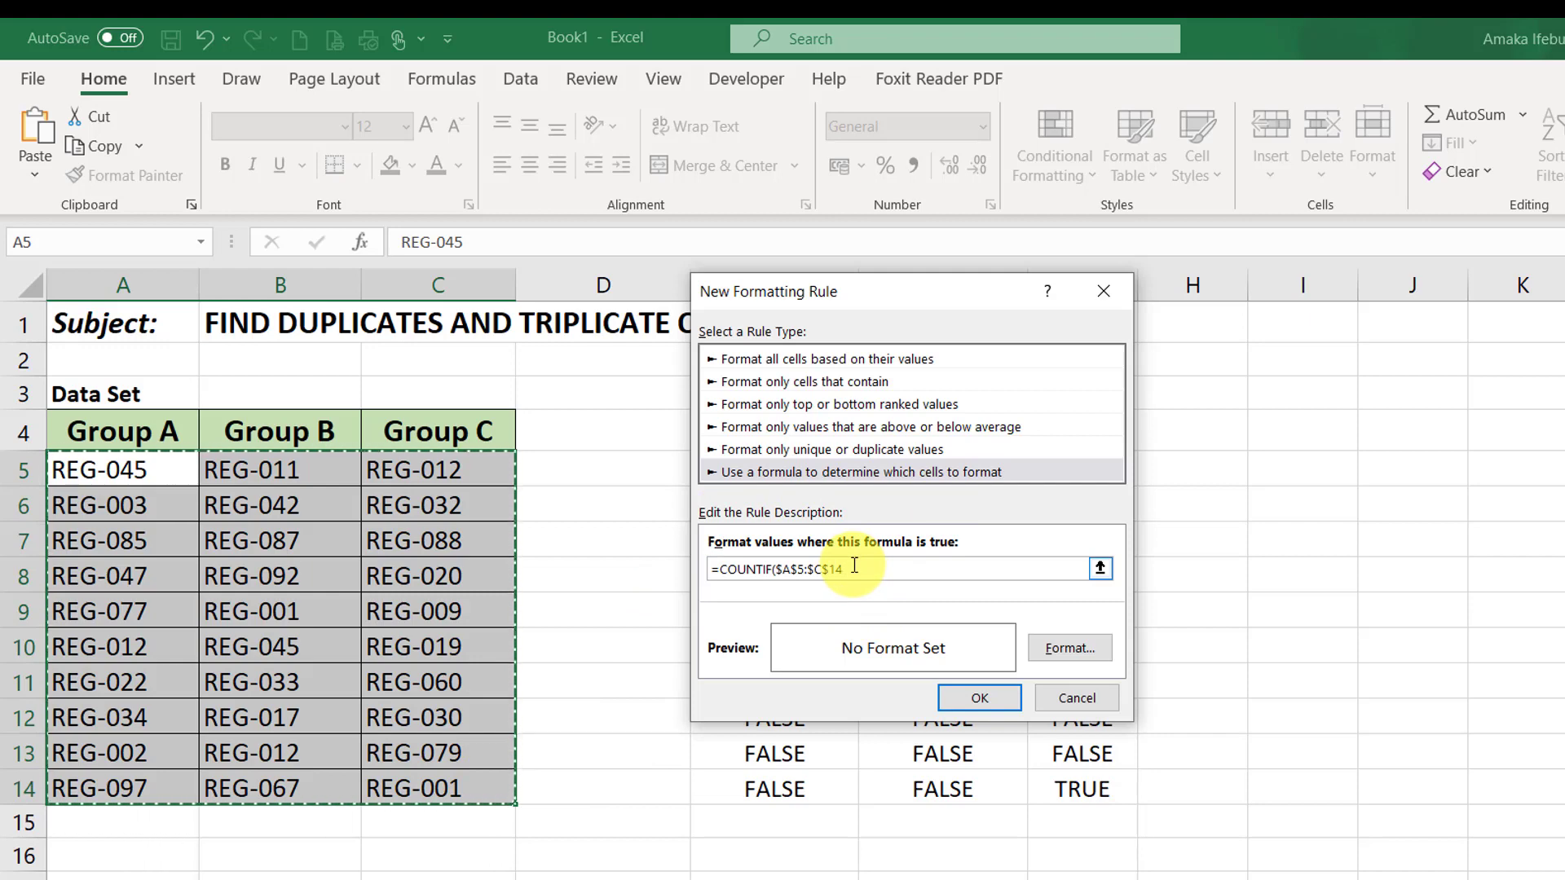
pyautogui.write(',')
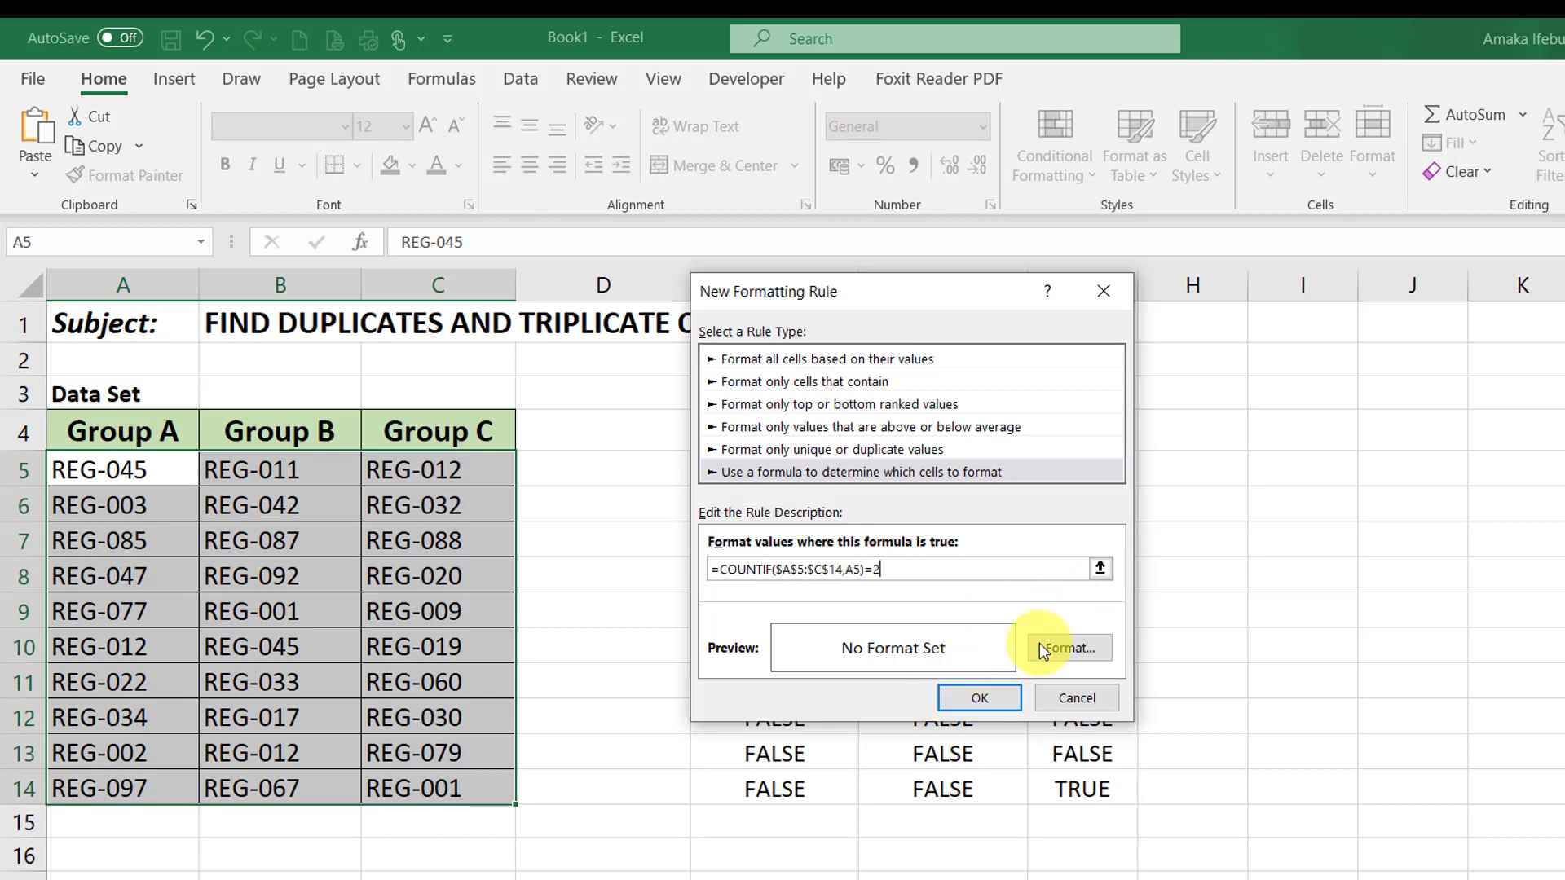
# Give the appears-twice rule an orange fill and apply it.
pyautogui.click(1069, 648)
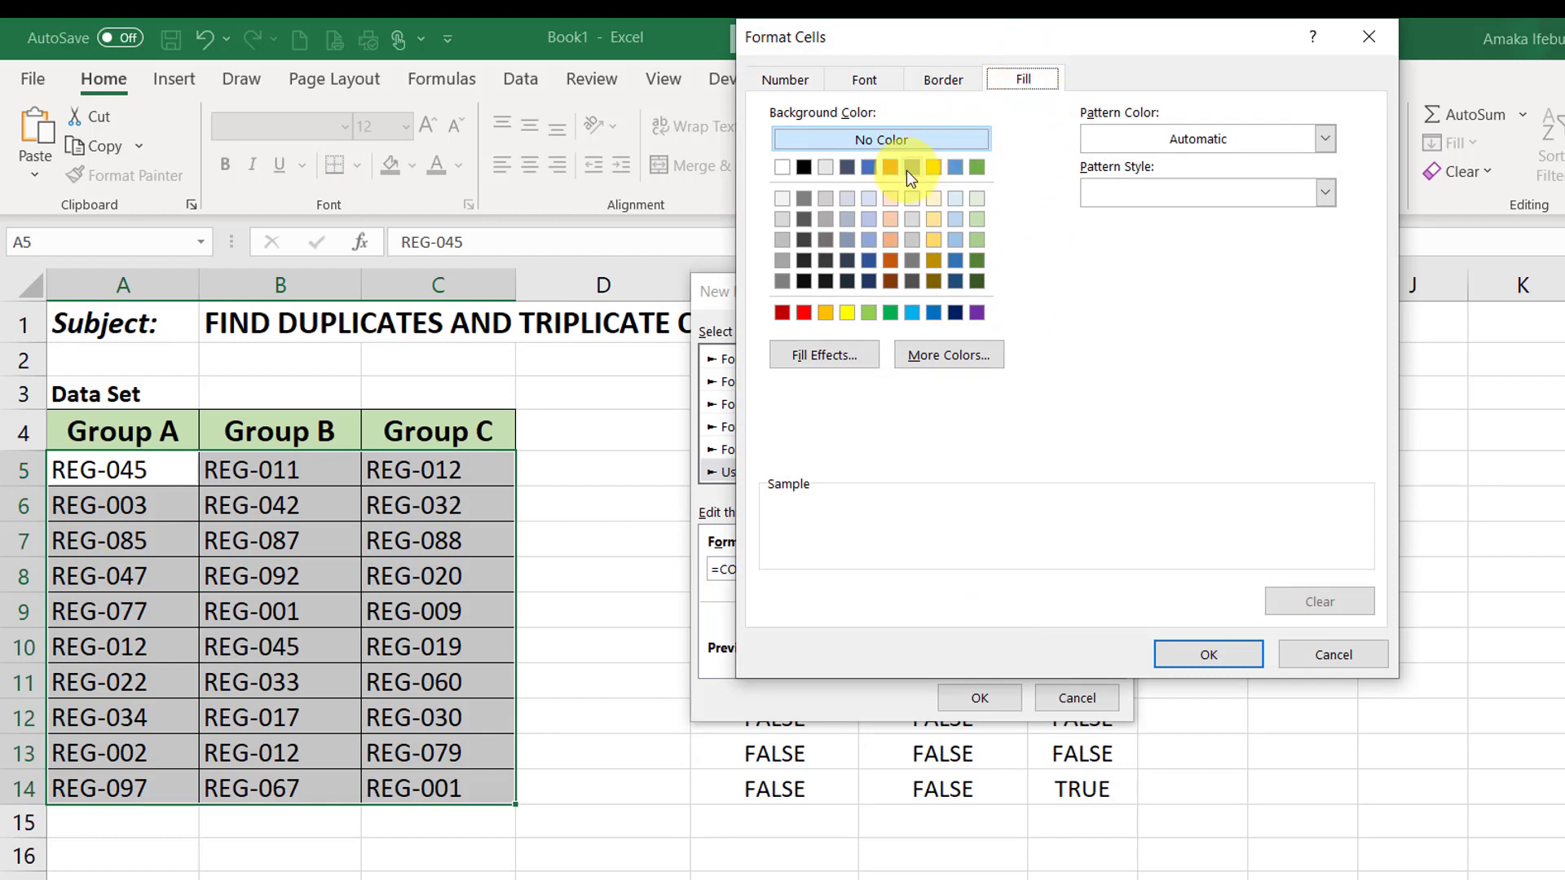
pyautogui.click(825, 312)
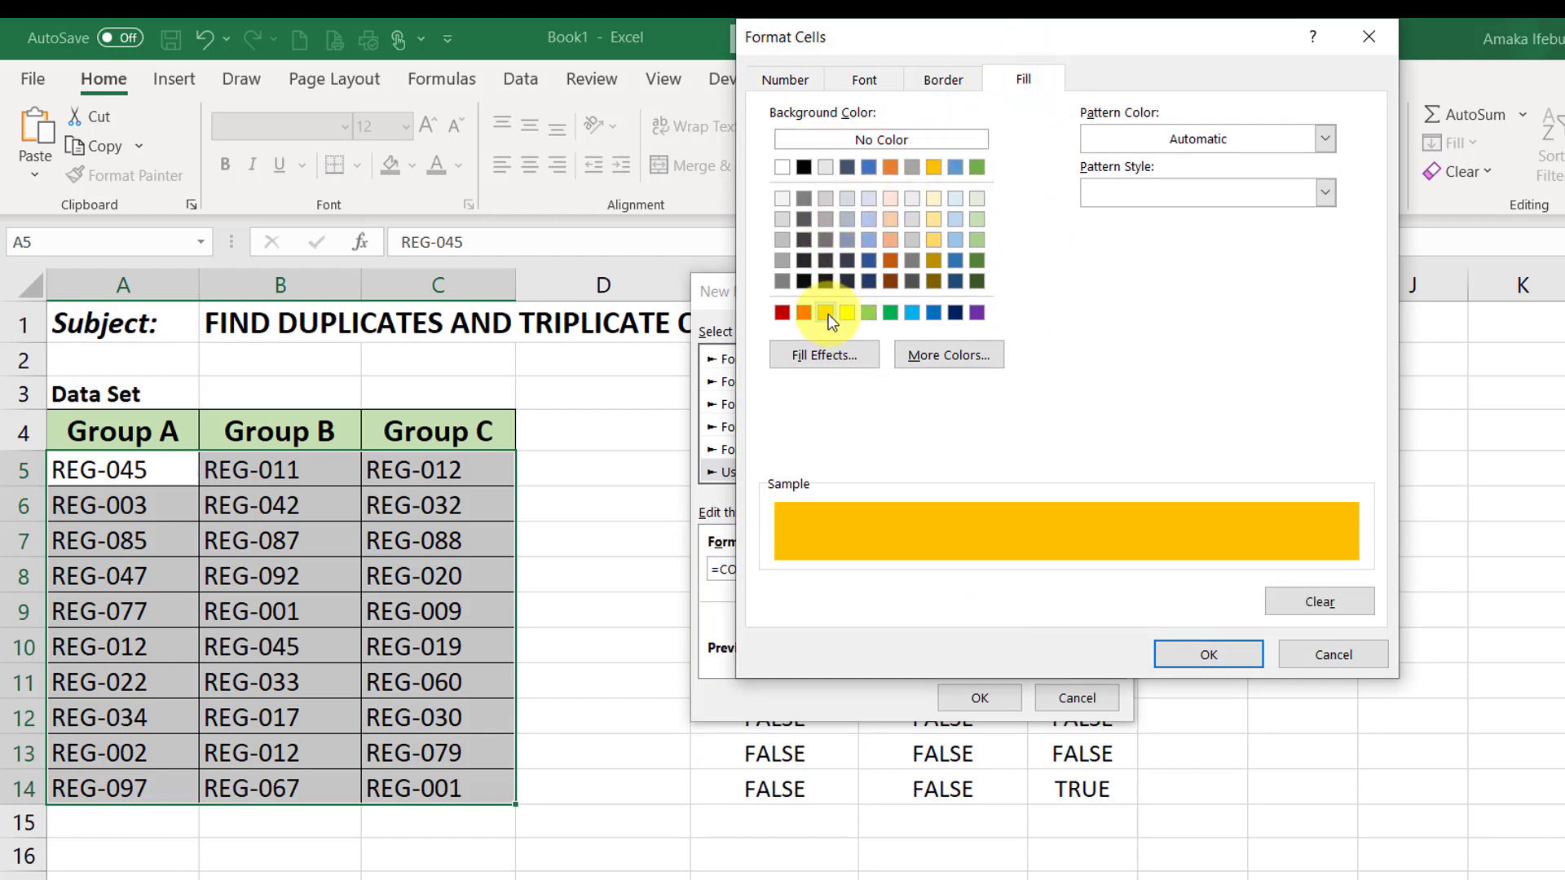
pyautogui.click(1224, 657)
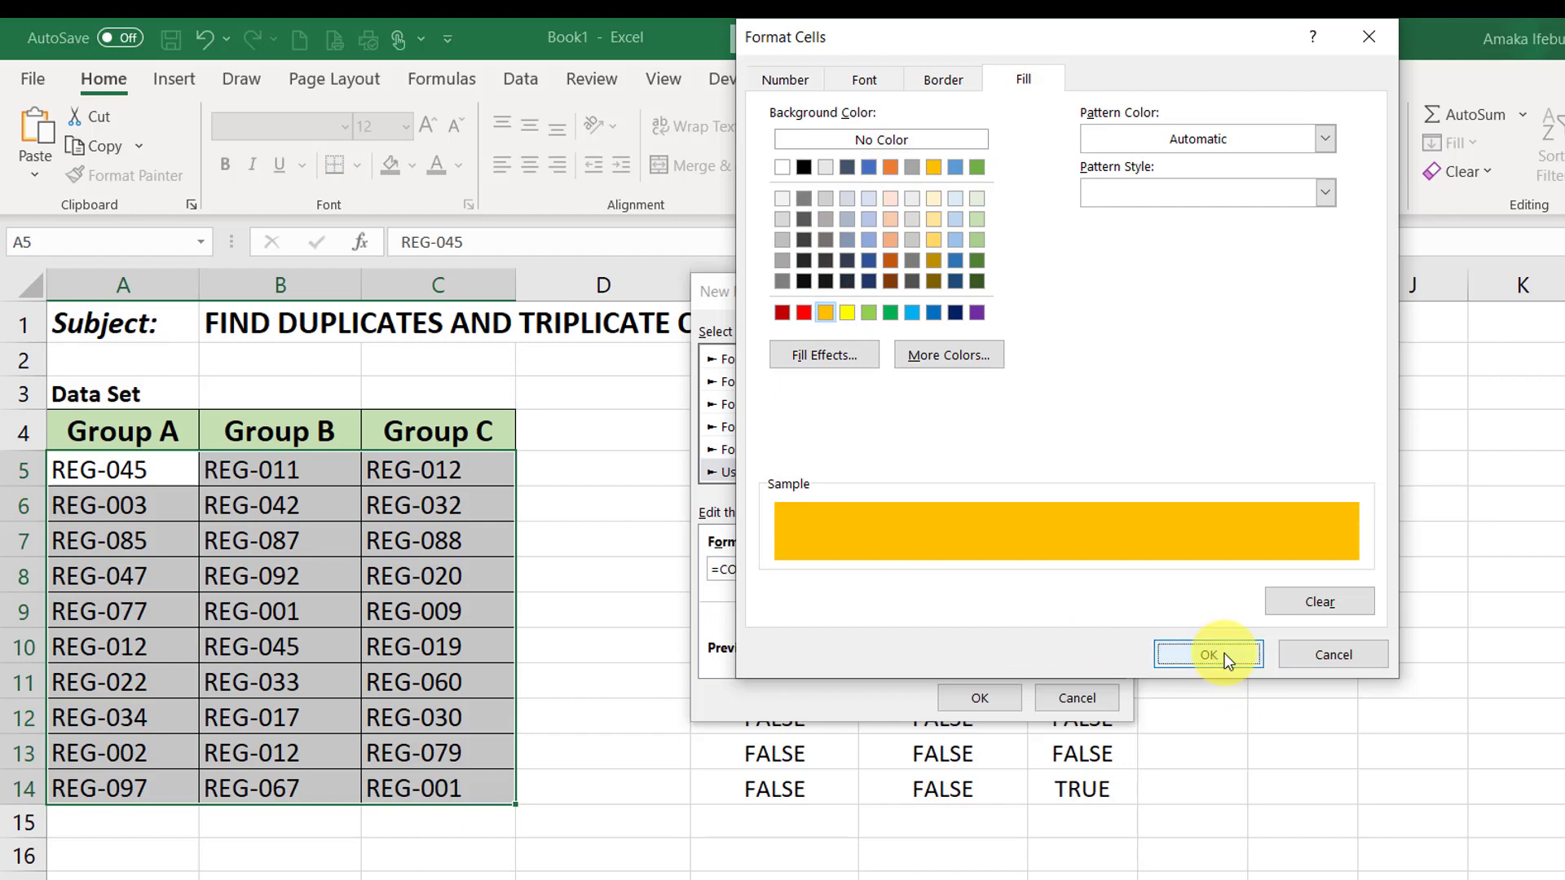
pyautogui.click(979, 697)
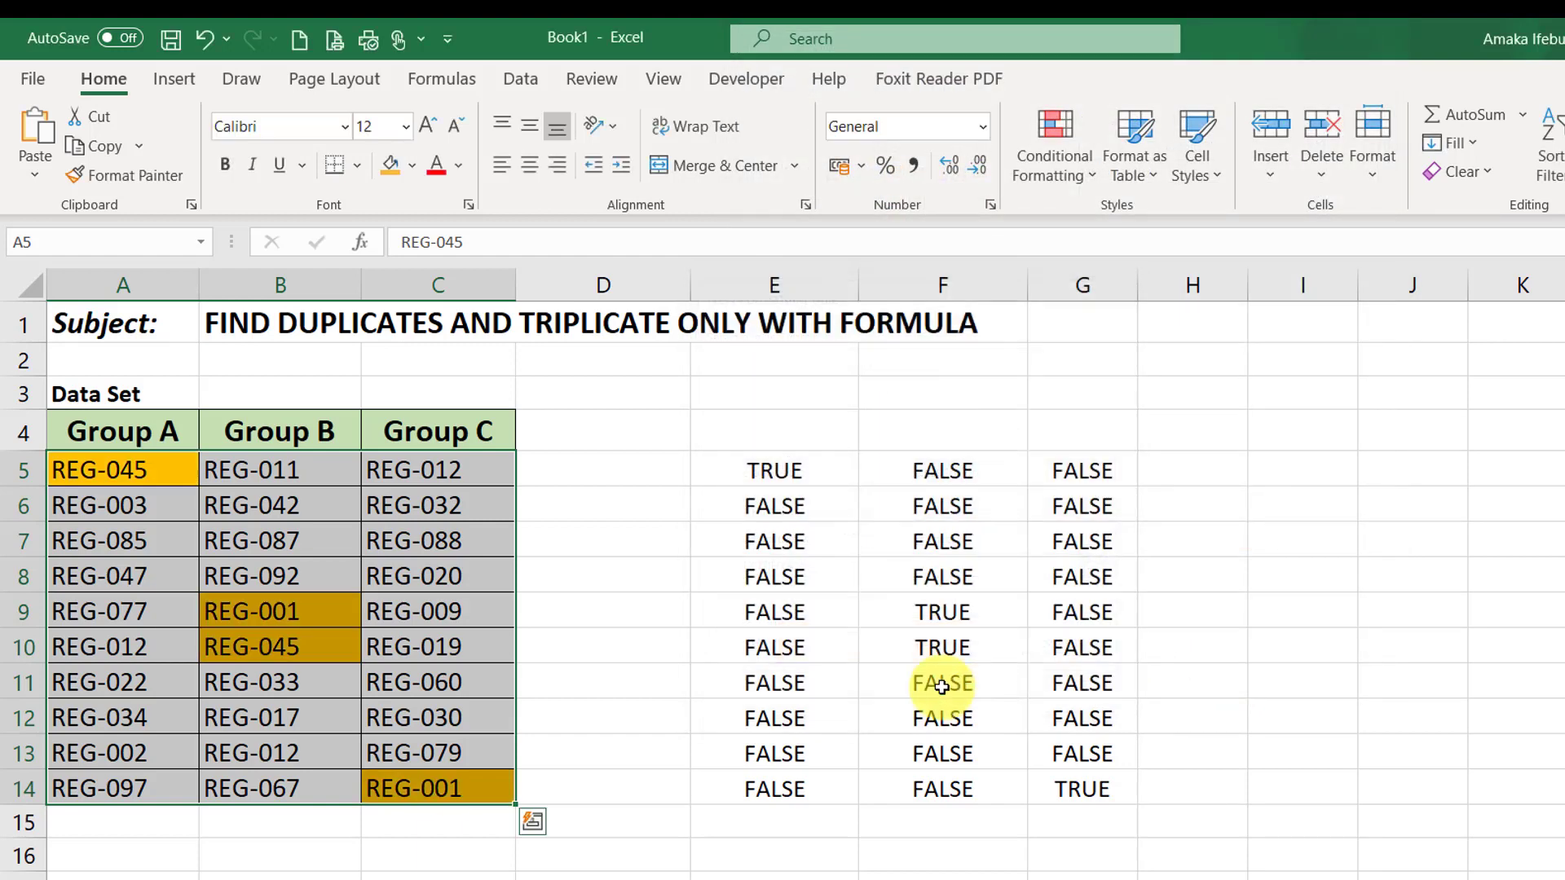
# Check the orange cells B10, B9 and C14 holding the REG-045 and REG-001 pairs.
pyautogui.click(99, 478)
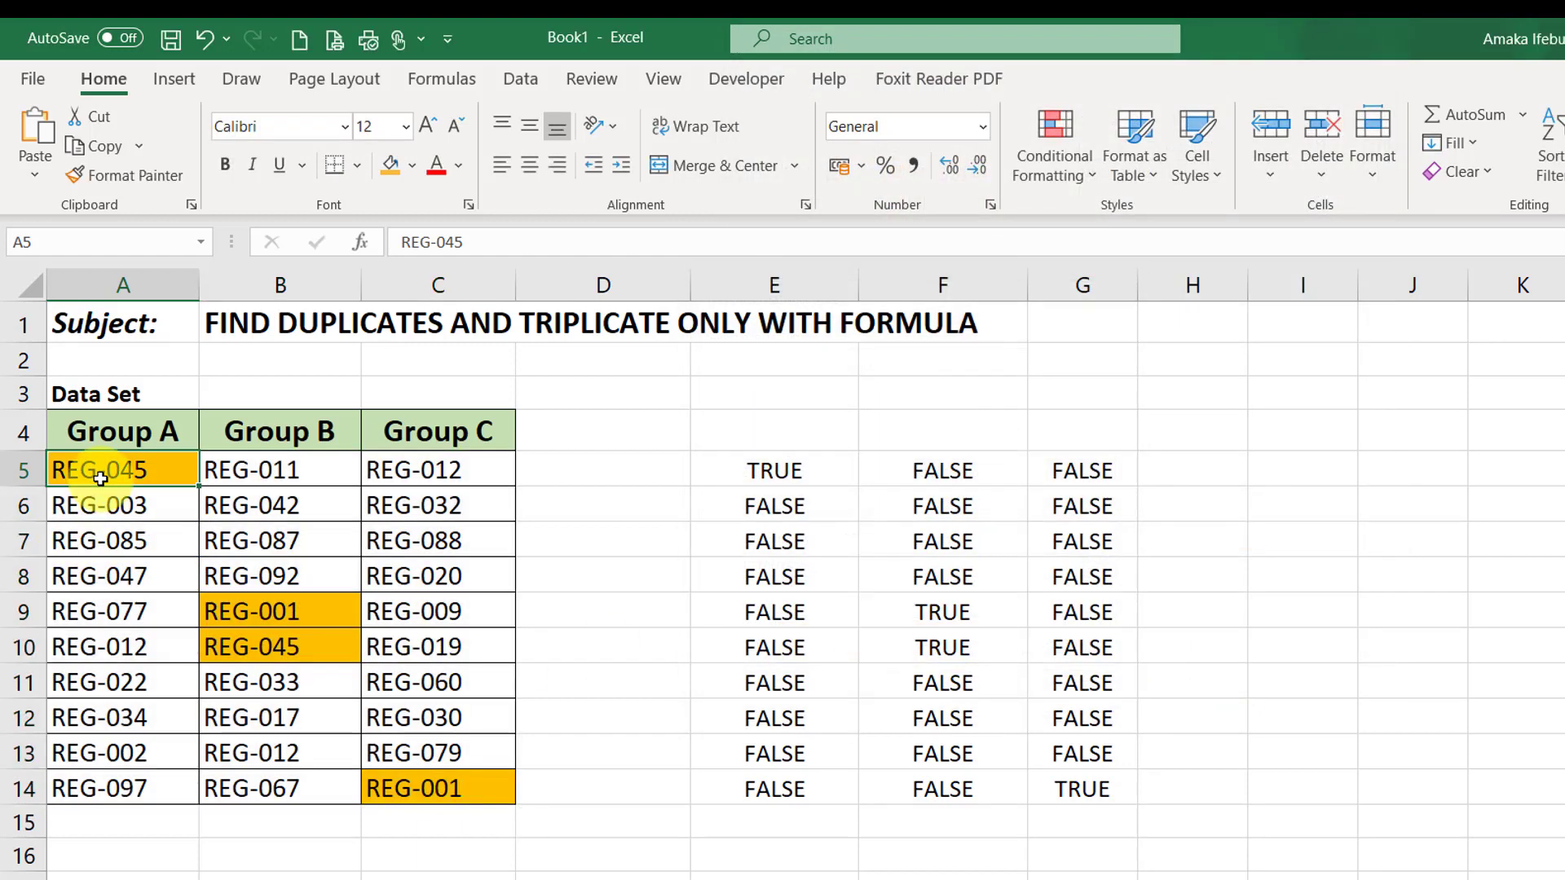
pyautogui.click(243, 644)
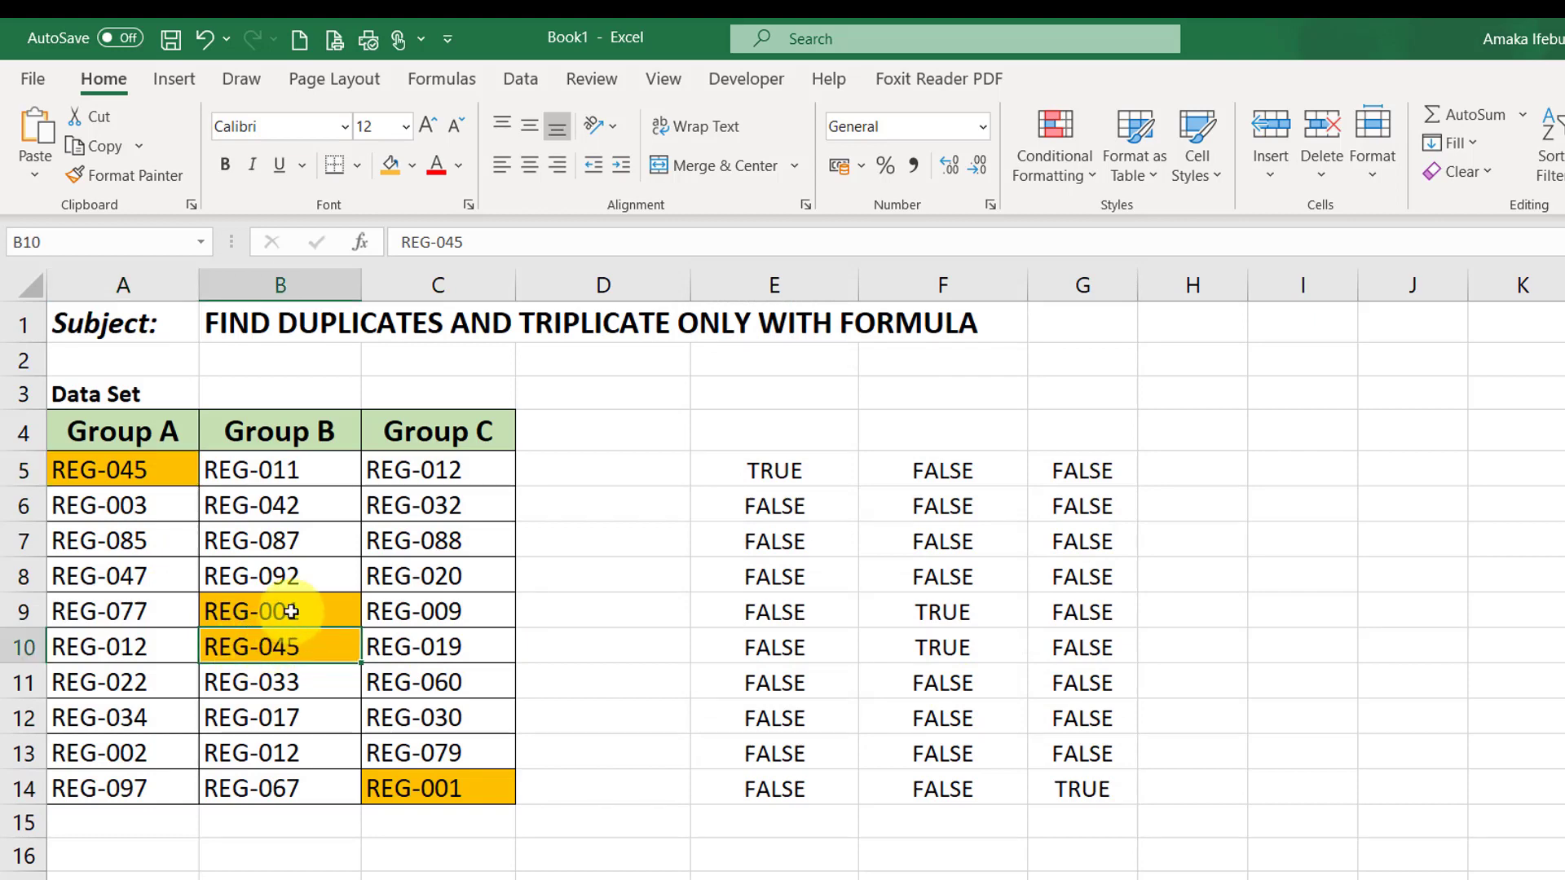
pyautogui.click(291, 611)
pyautogui.click(425, 788)
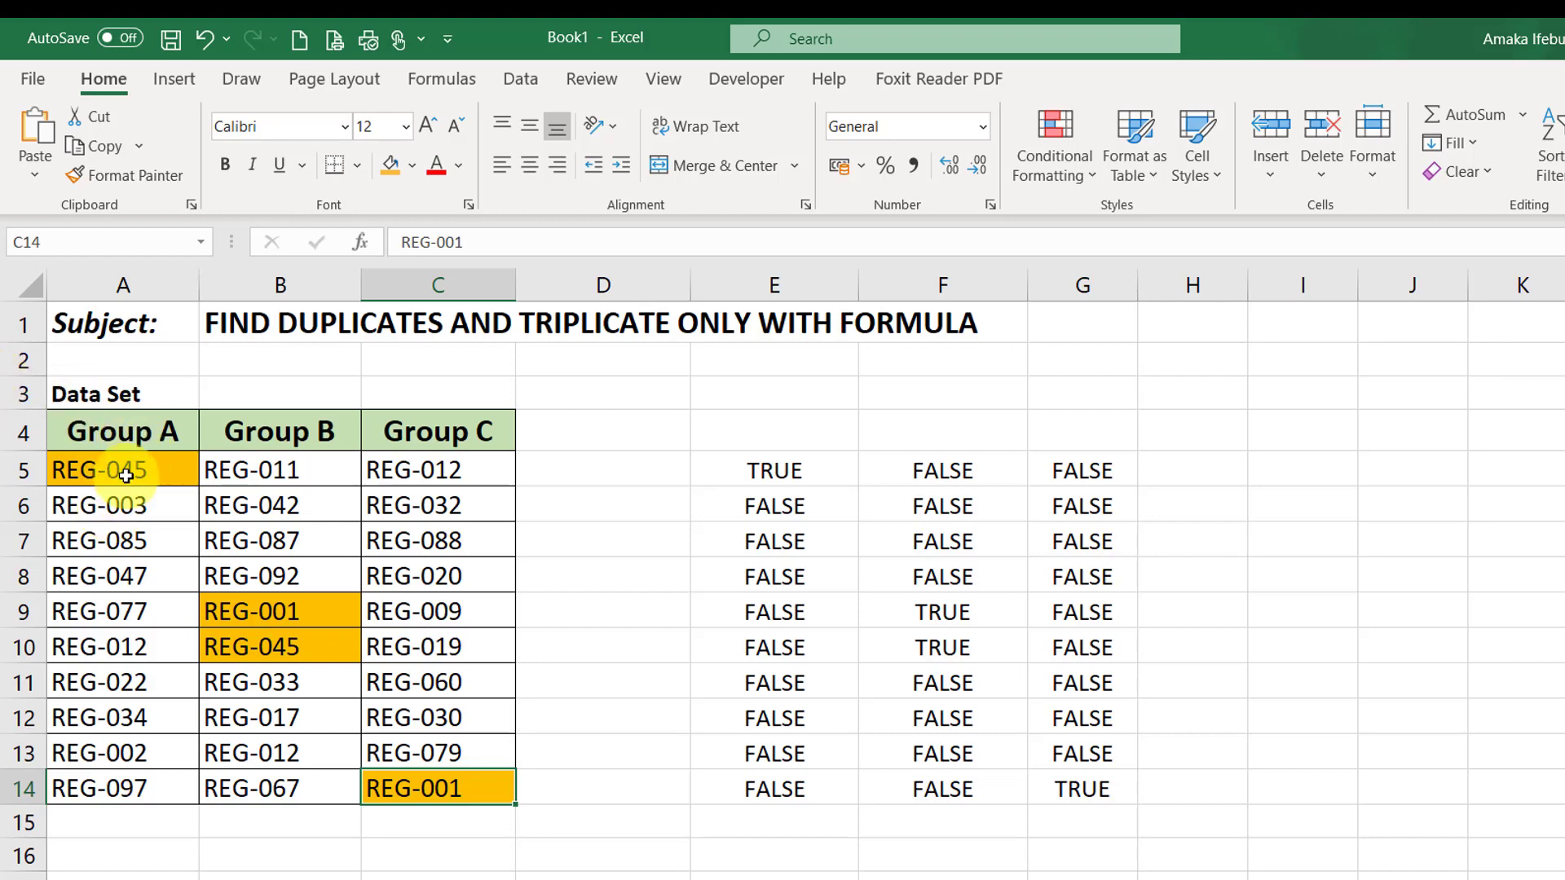
# Change E5's formula to end in =3 and fill it across E5:G14.
pyautogui.moveTo(766, 477)
pyautogui.mouseDown()
pyautogui.moveTo(1065, 471)
pyautogui.moveTo(939, 489)
pyautogui.moveTo(937, 510)
pyautogui.moveTo(784, 467)
pyautogui.mouseUp()
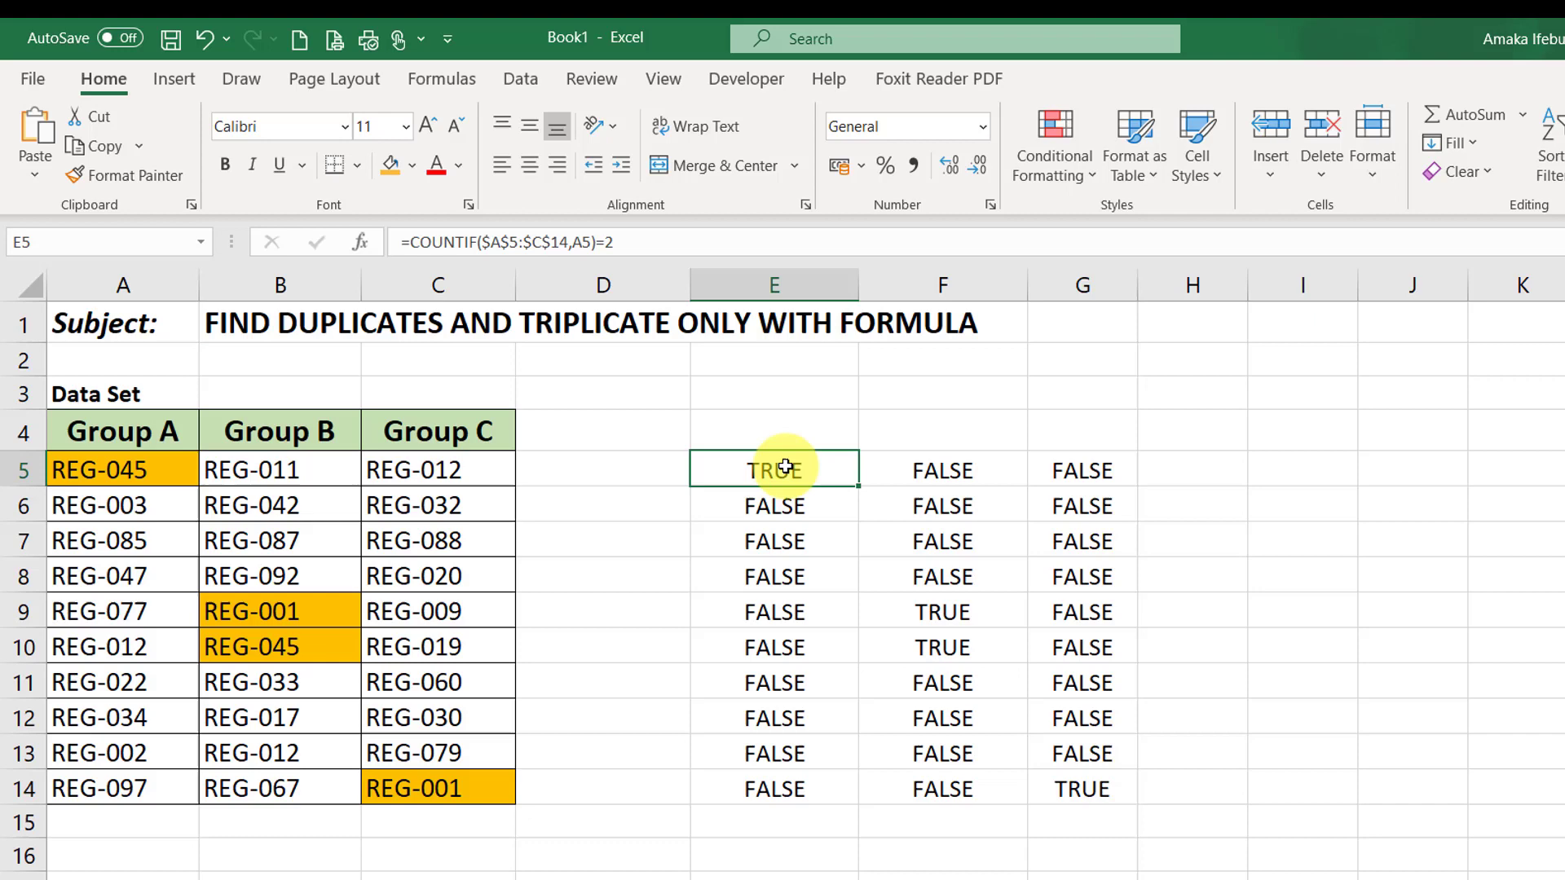
pyautogui.doubleClick(784, 466)
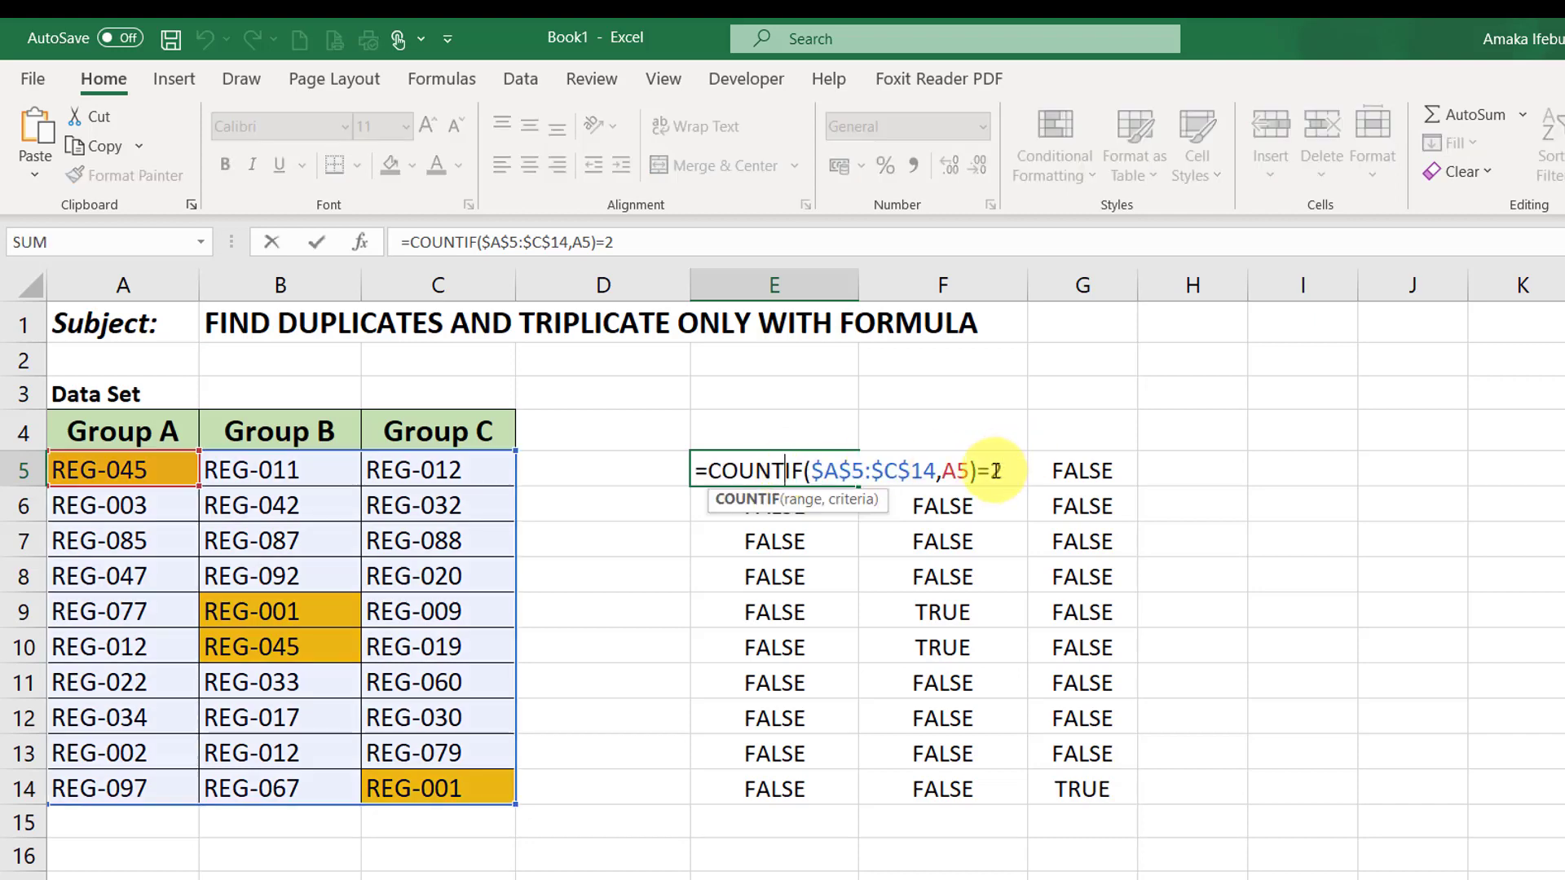
pyautogui.moveTo(988, 471); pyautogui.dragTo(1017, 464)
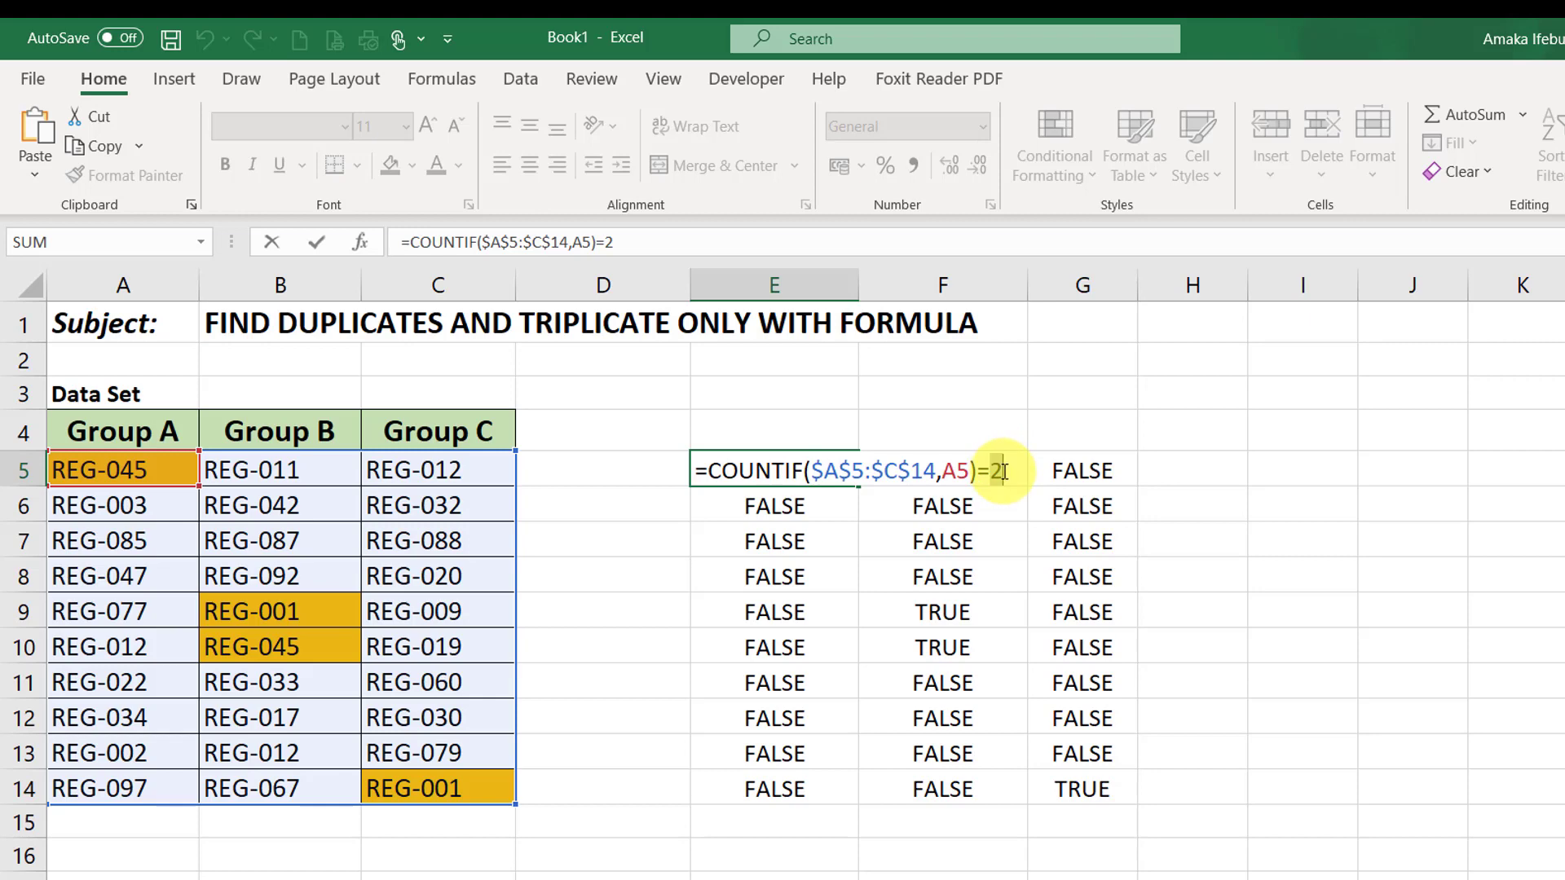
pyautogui.moveTo(1004, 471); pyautogui.dragTo(975, 463)
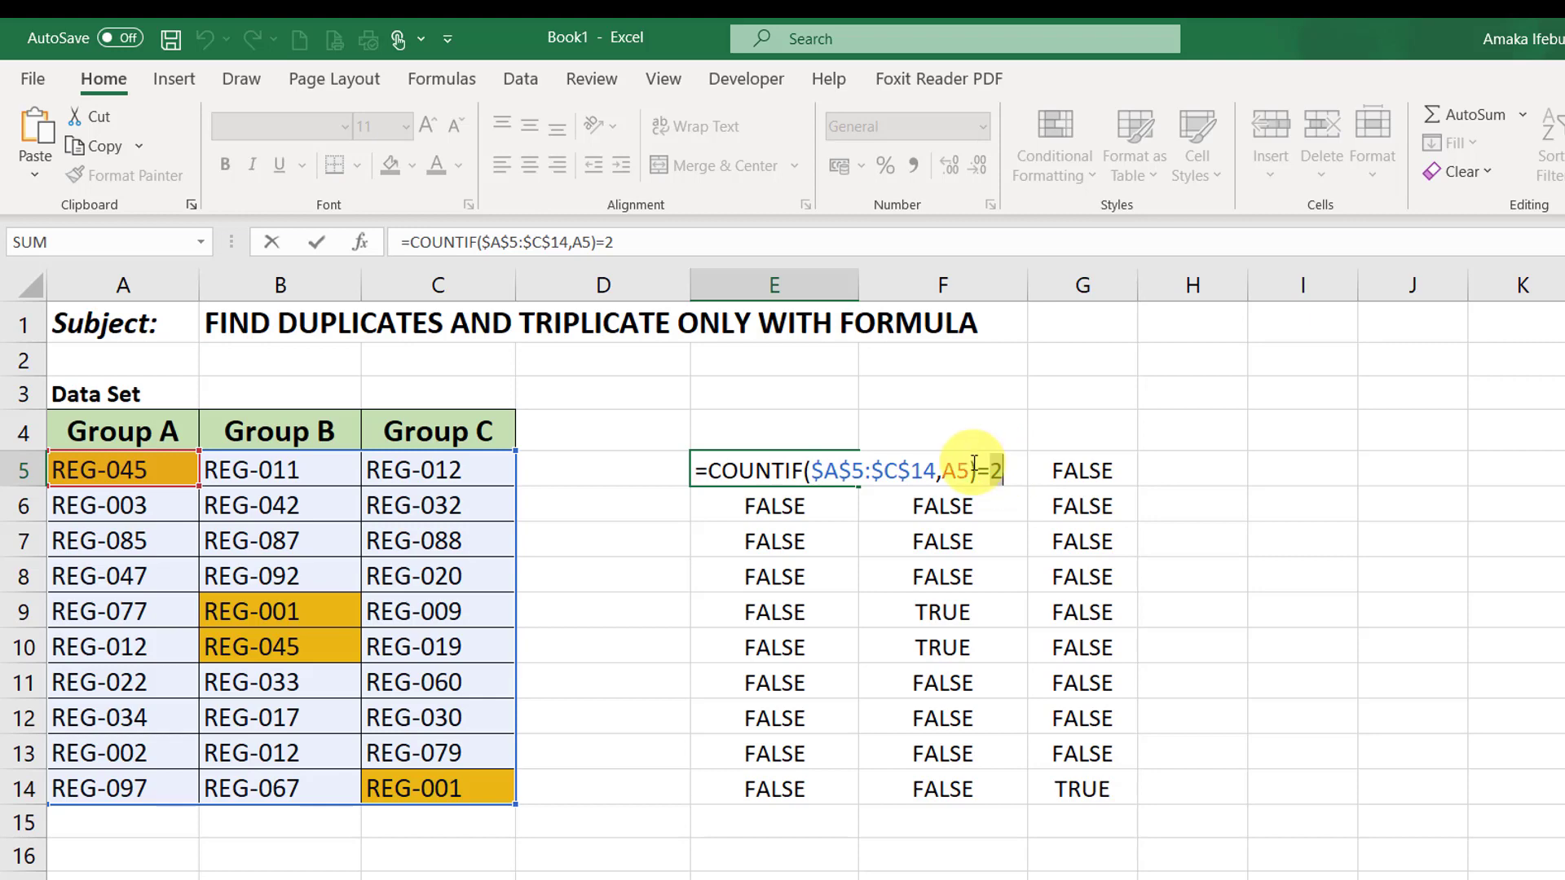
pyautogui.write('3')
pyautogui.press('Return')
pyautogui.click(770, 467)
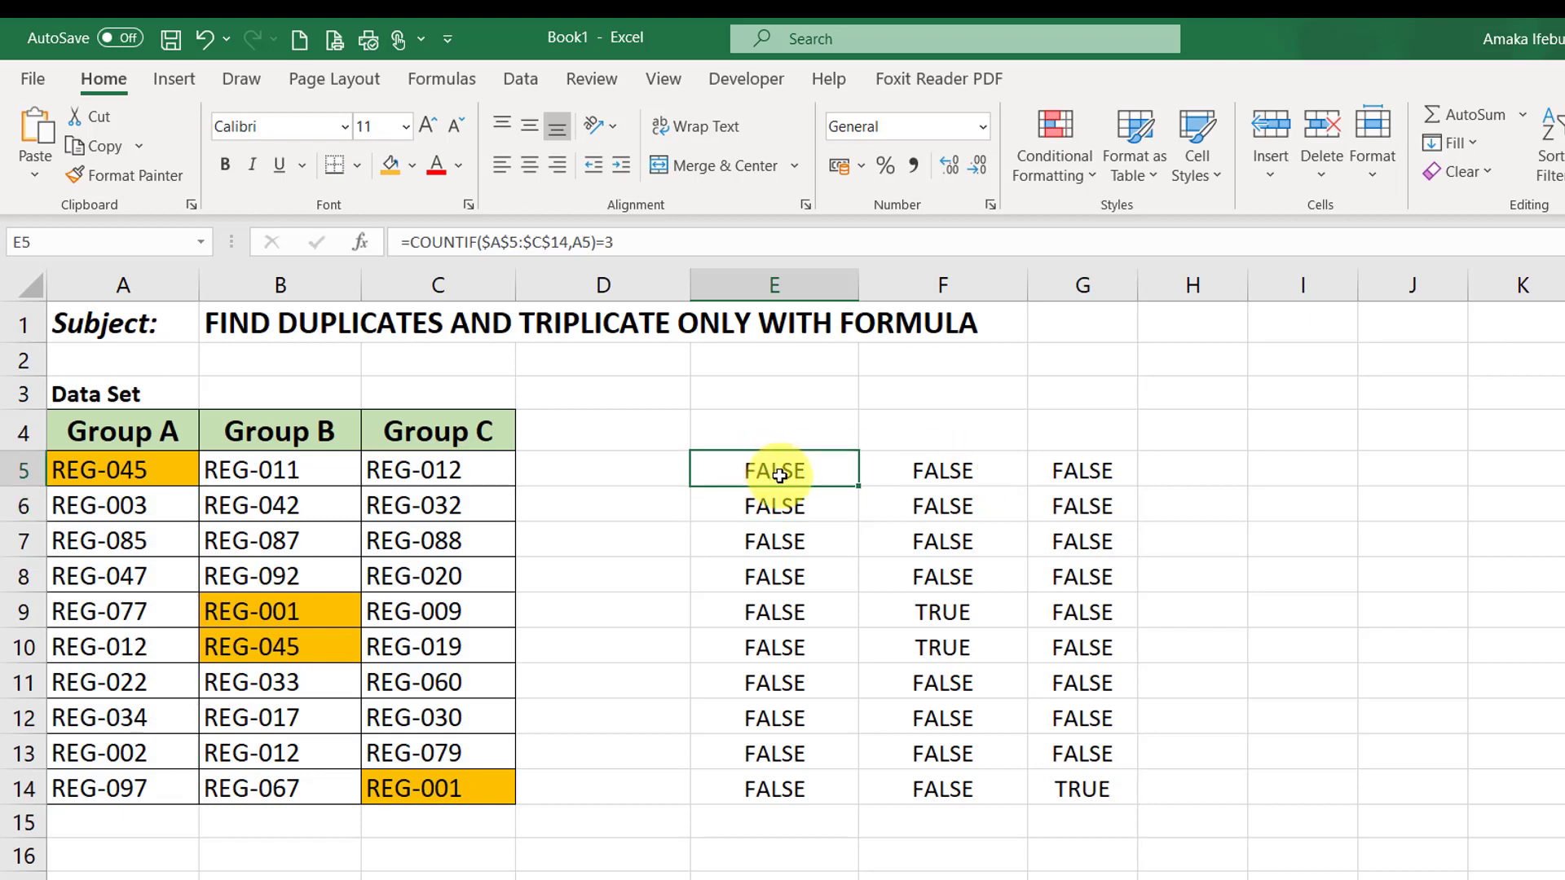
pyautogui.moveTo(857, 487); pyautogui.dragTo(1128, 820)
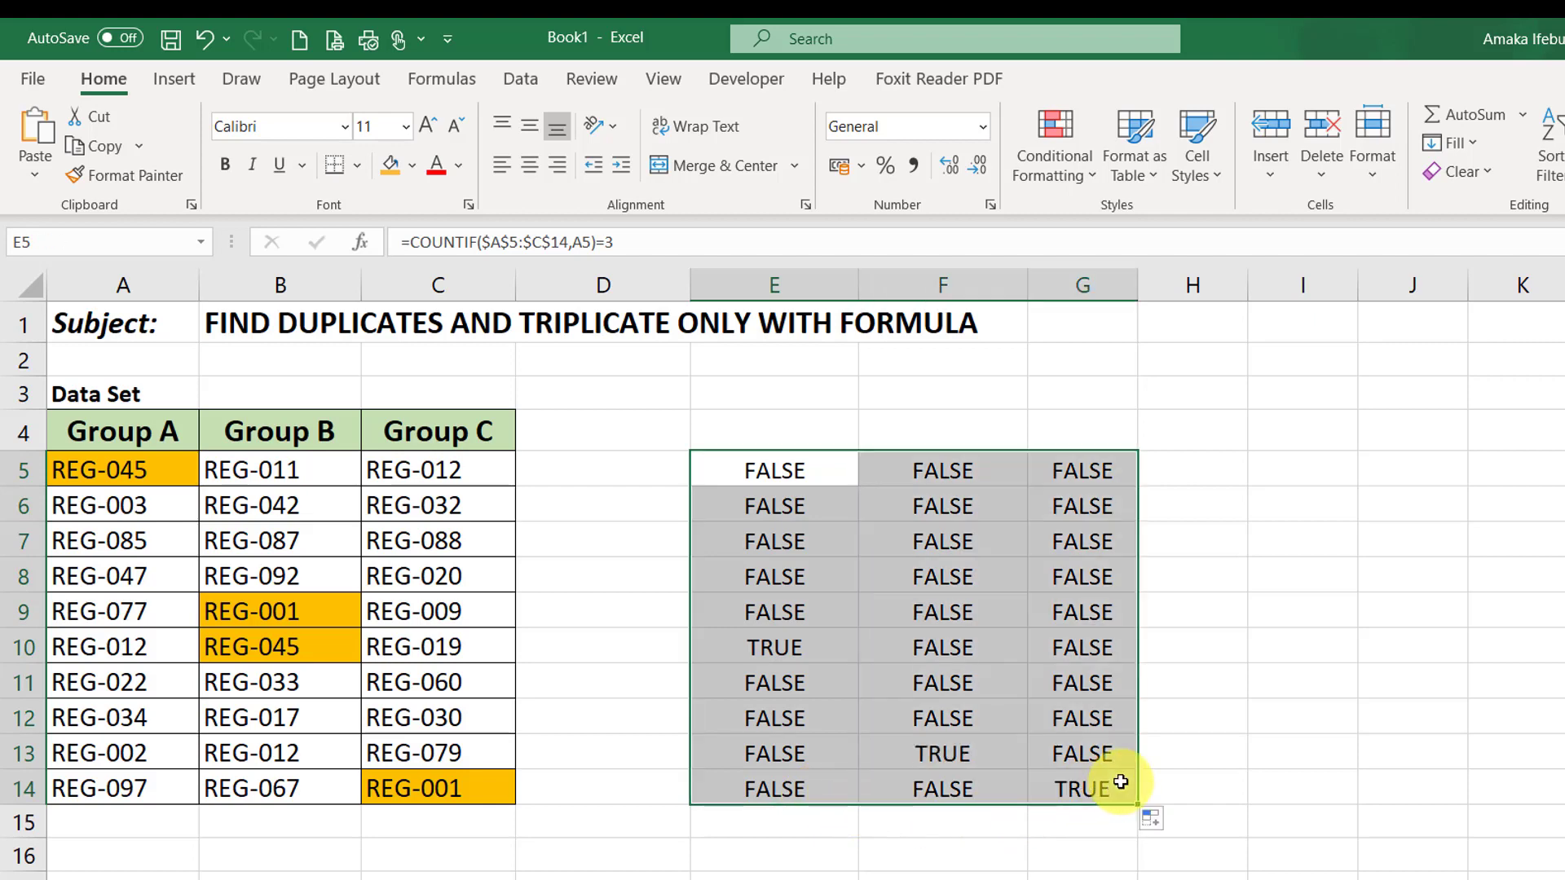
# Verify the TRUE results at E10, F13 and G5 for REG-012.
pyautogui.click(794, 641)
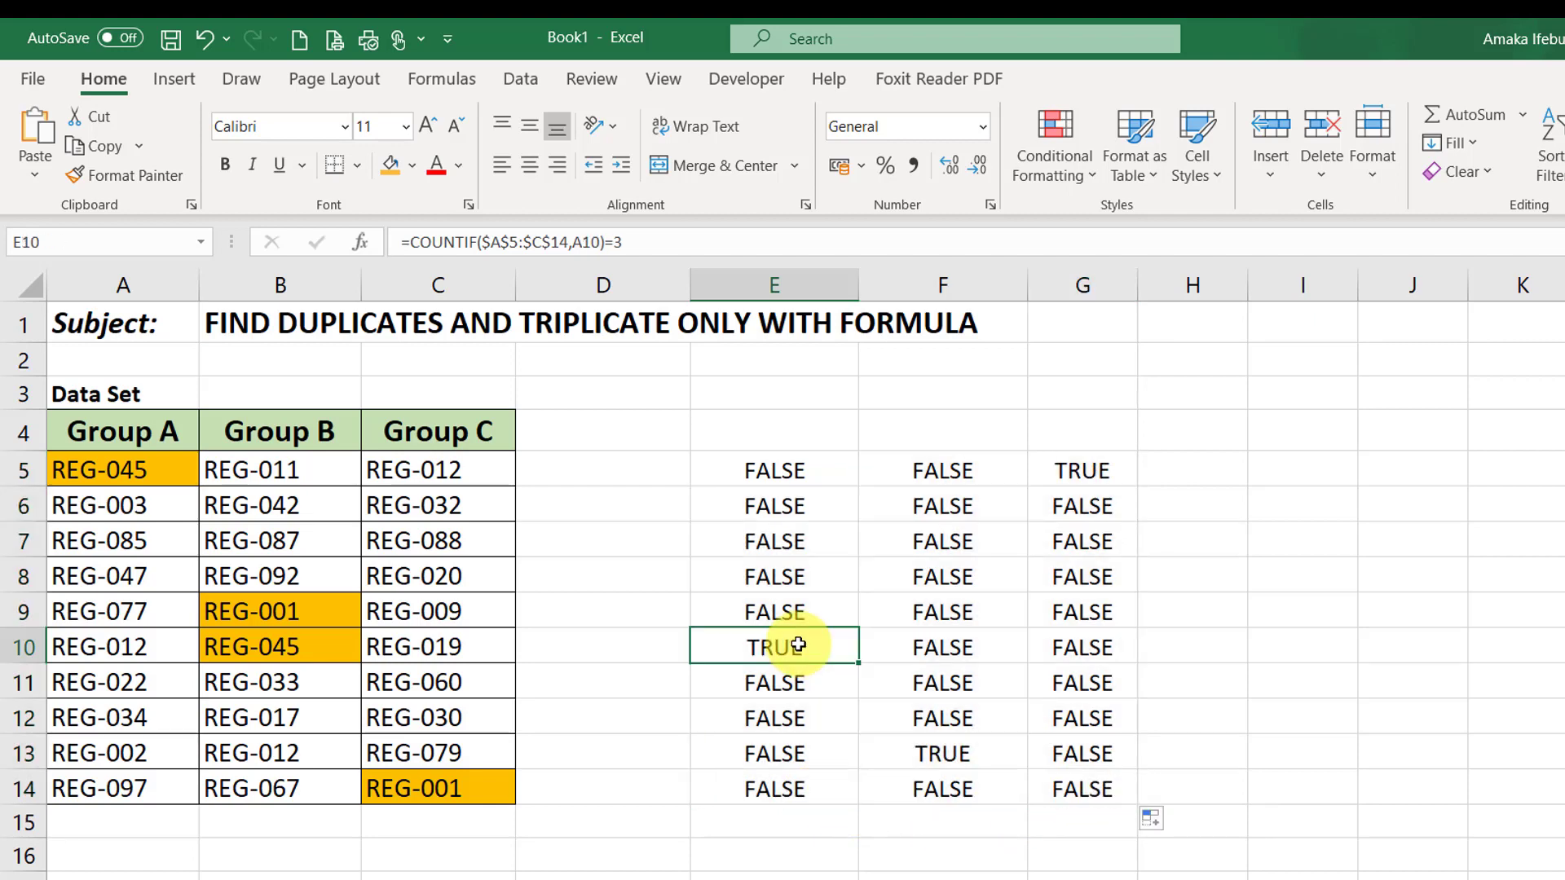
pyautogui.click(950, 745)
pyautogui.click(1088, 469)
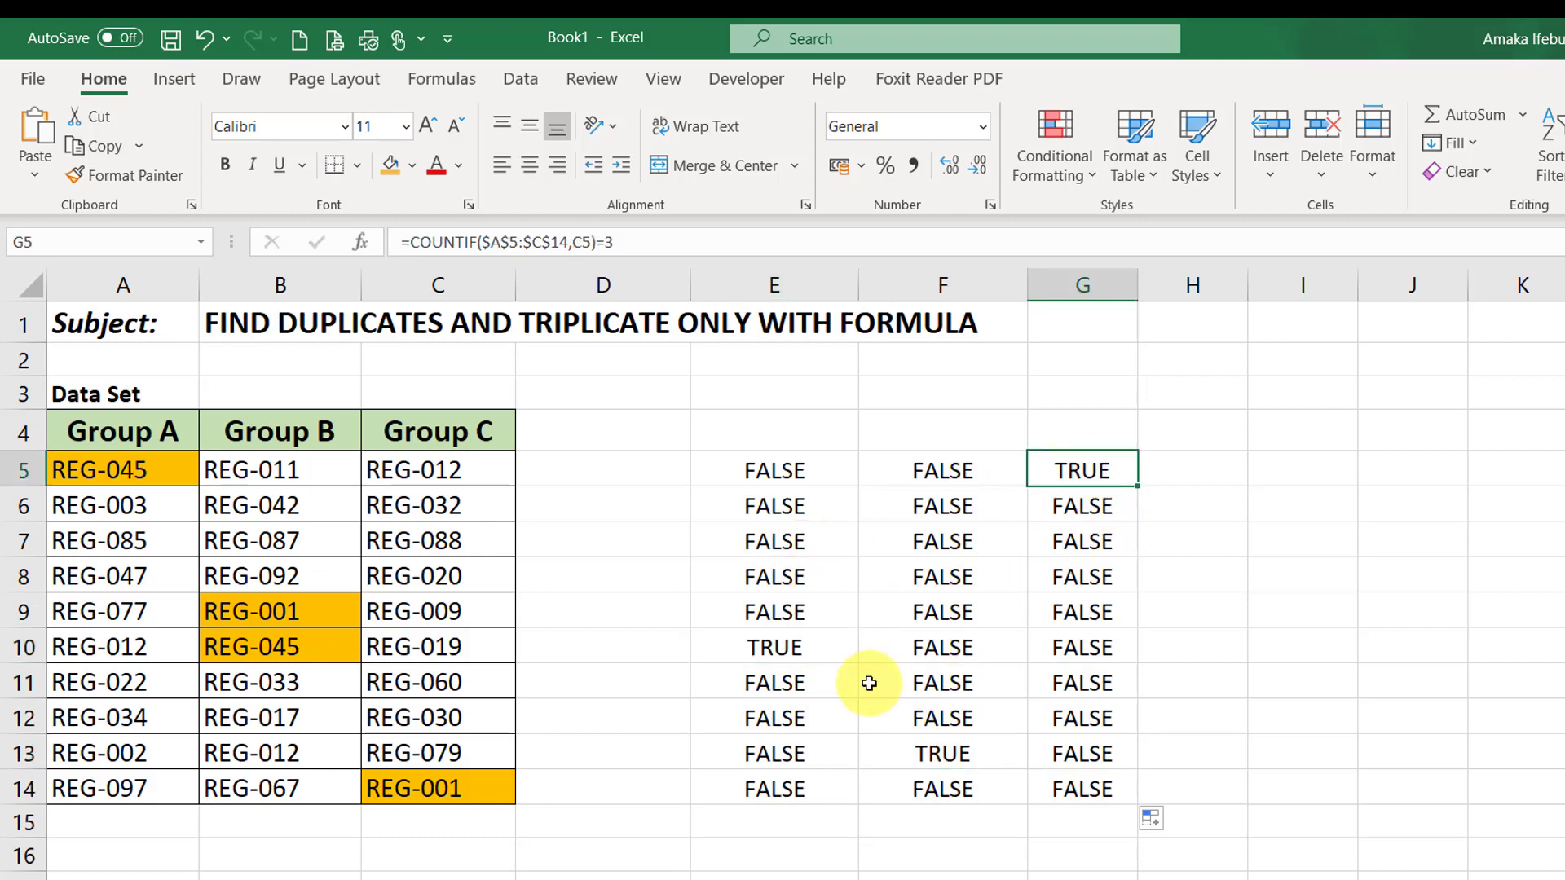
pyautogui.click(796, 646)
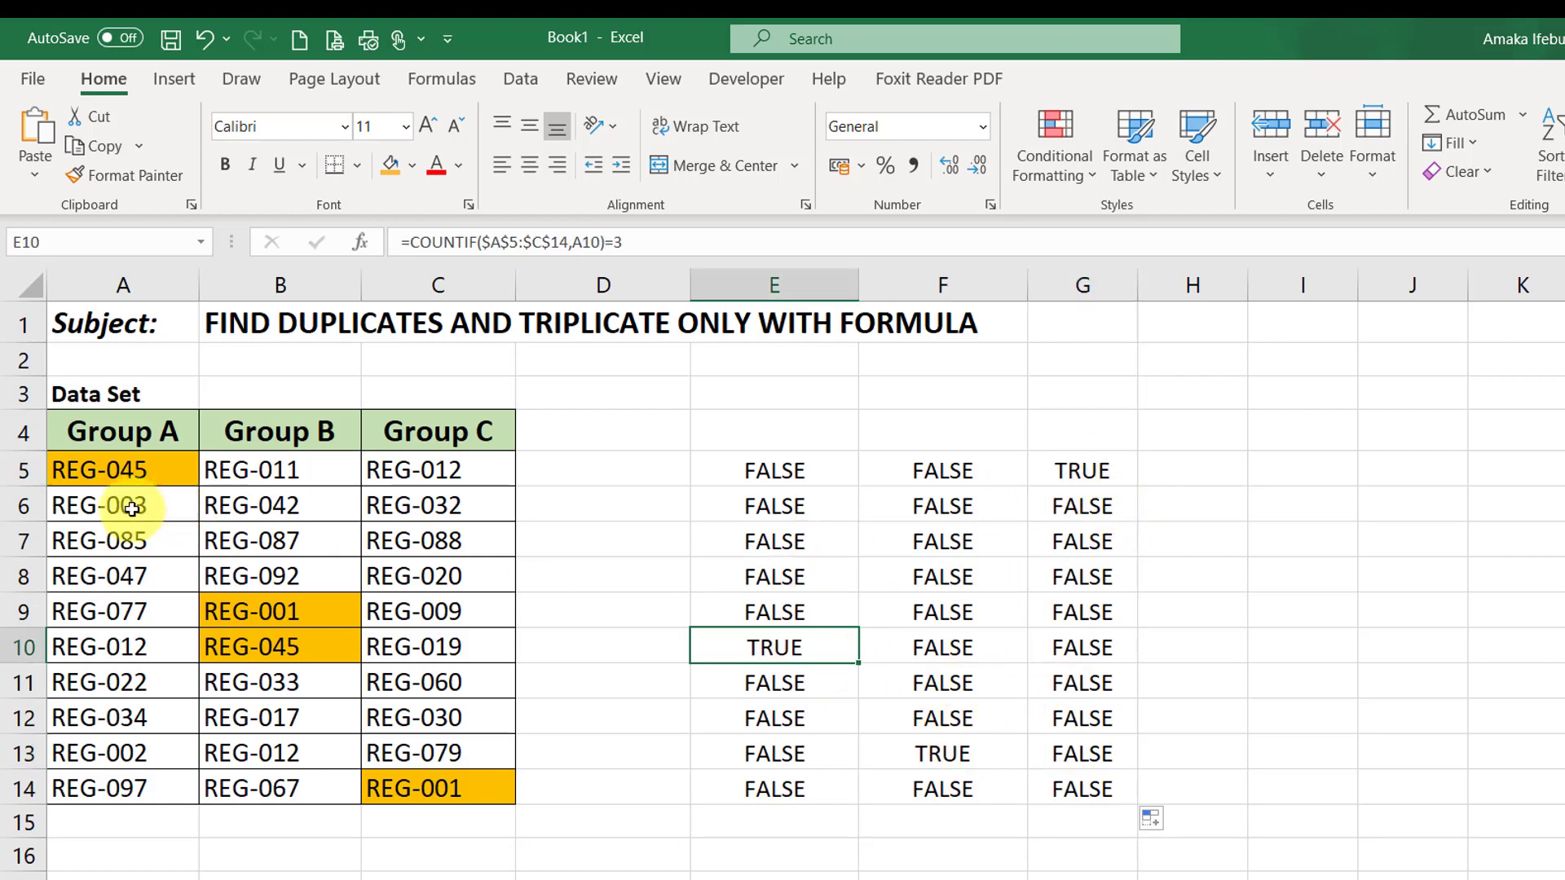
# Select A5:C14 and start a new formula-based conditional formatting rule.
pyautogui.moveTo(114, 458); pyautogui.dragTo(421, 797)
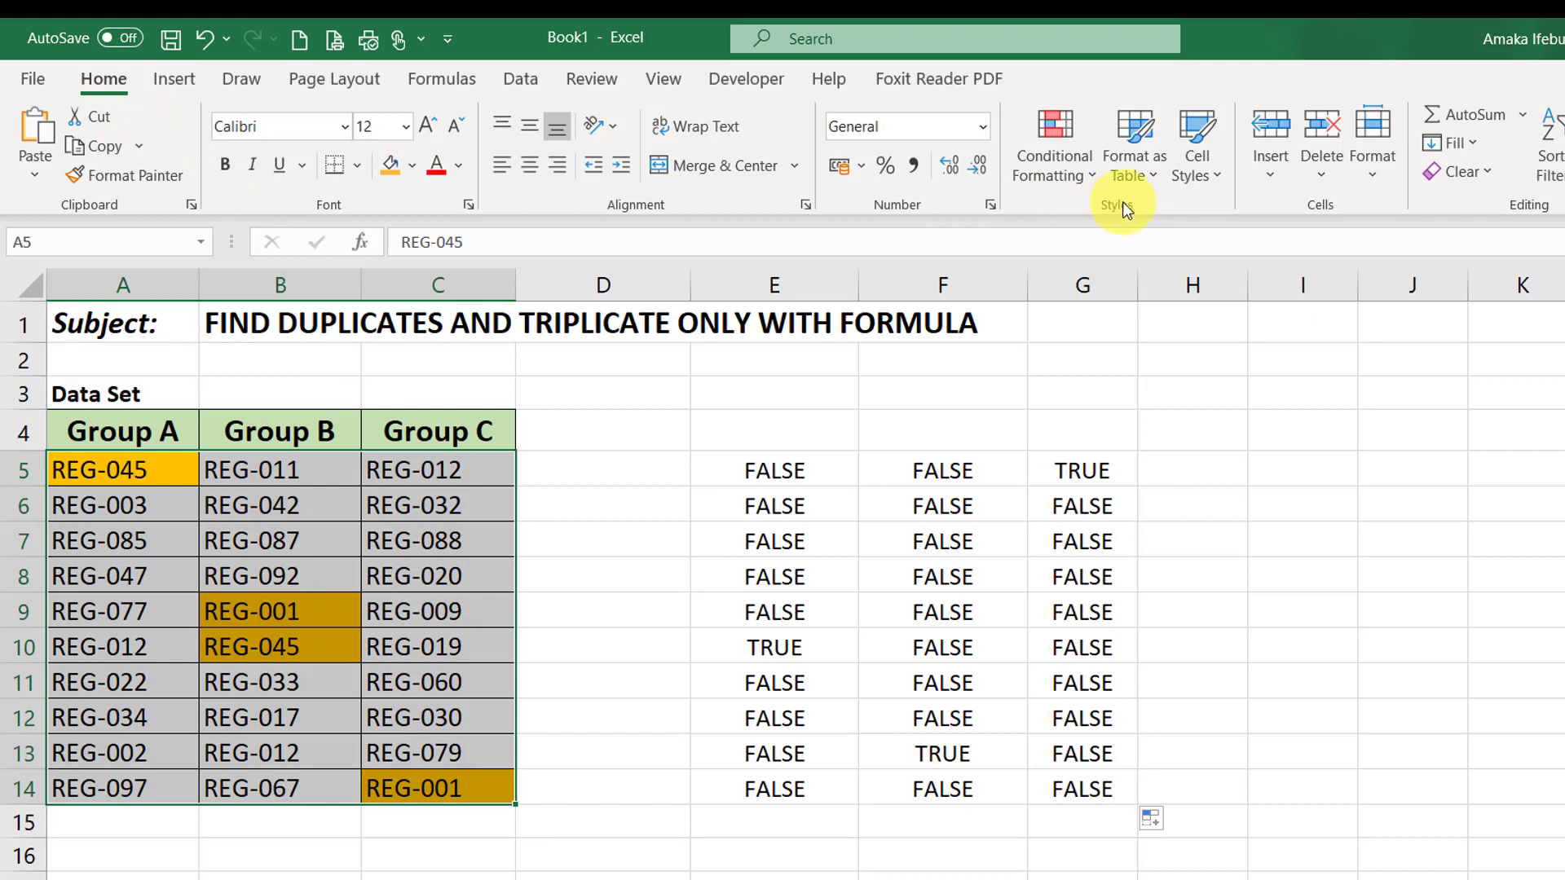
pyautogui.click(1049, 143)
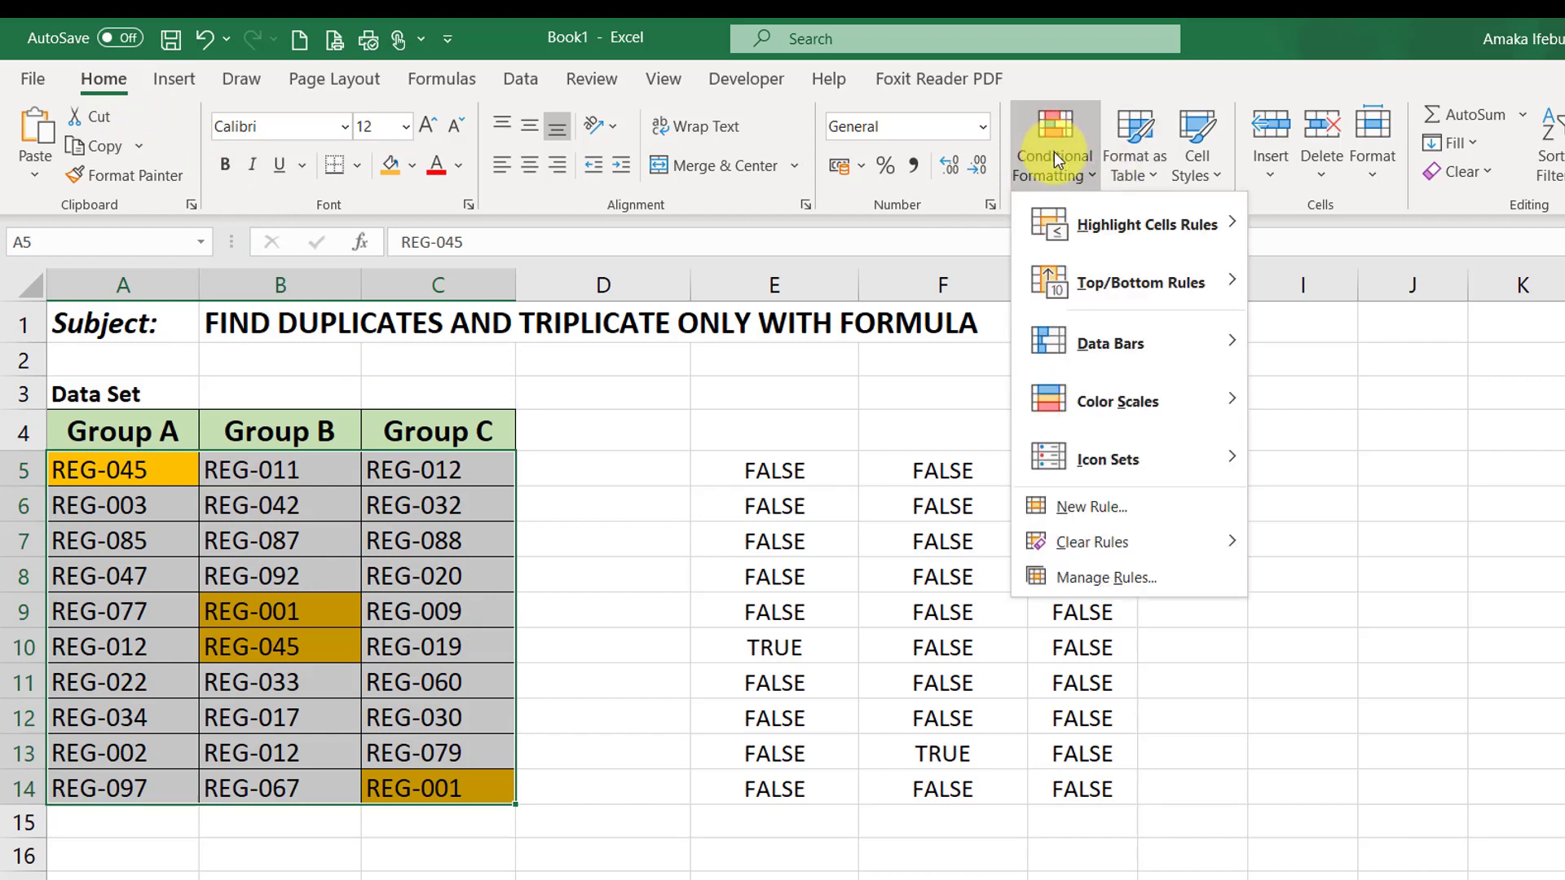
pyautogui.click(1107, 510)
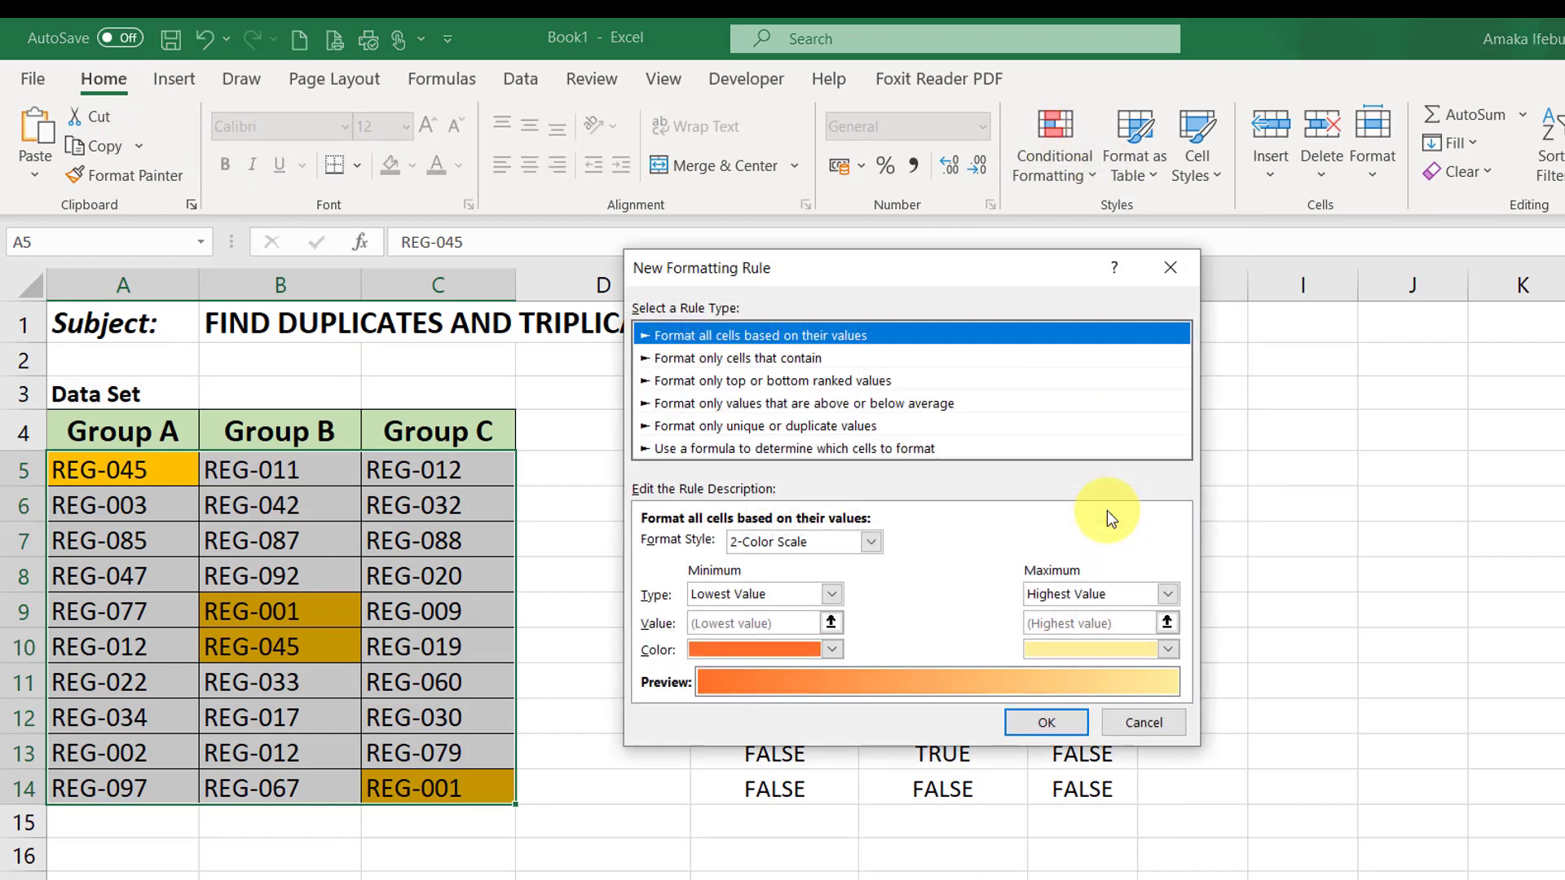
pyautogui.click(816, 448)
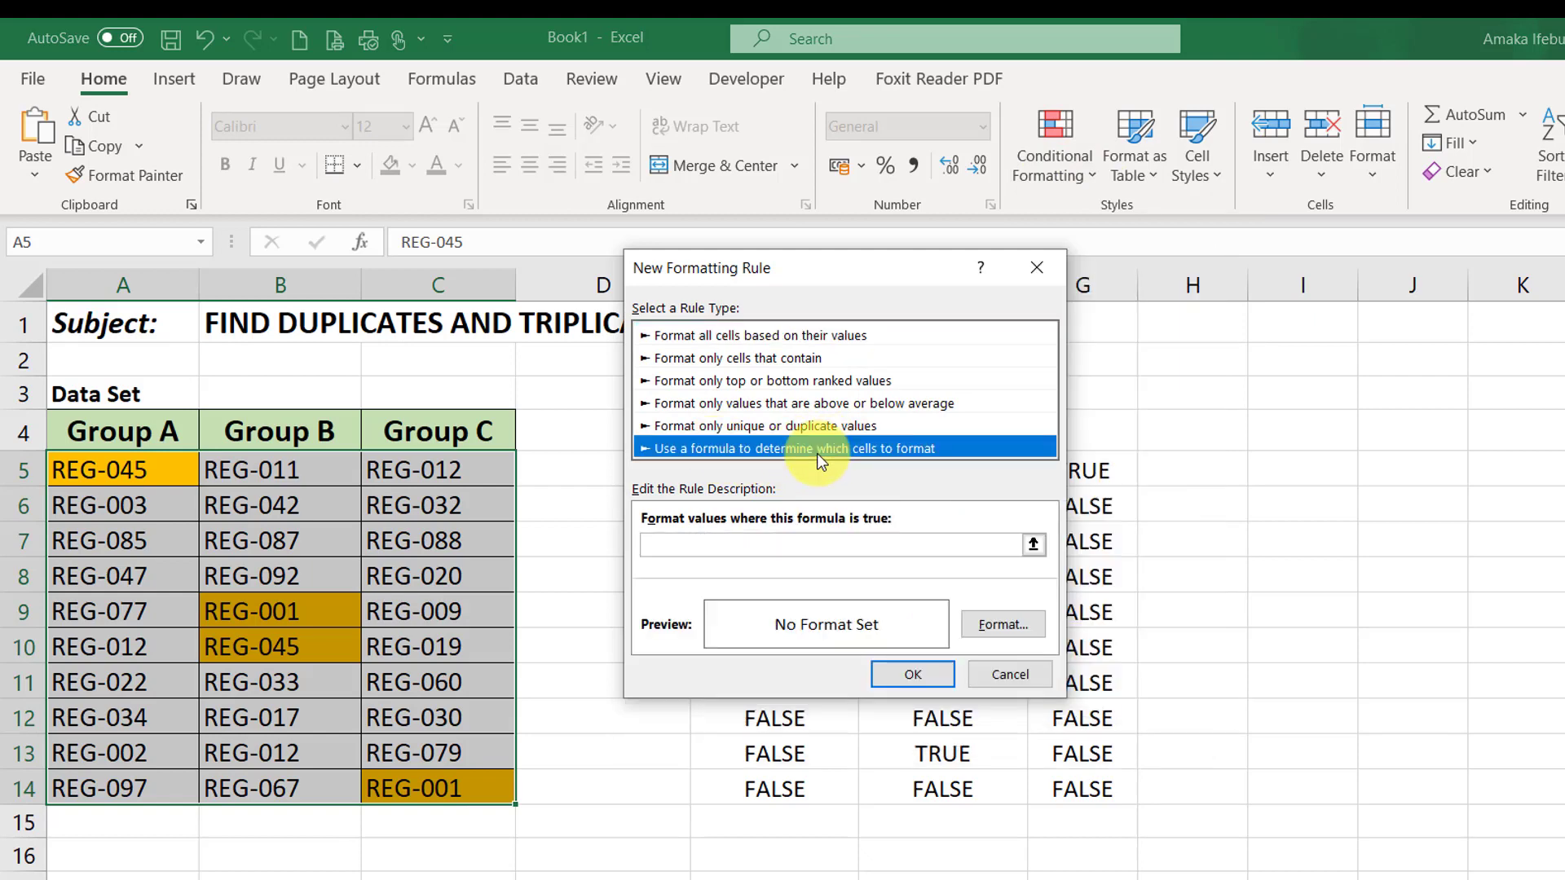
# Enter the condition =COUNTIF($A$5:$C$14,A5)=3 in the rule's formula box.
pyautogui.click(720, 544)
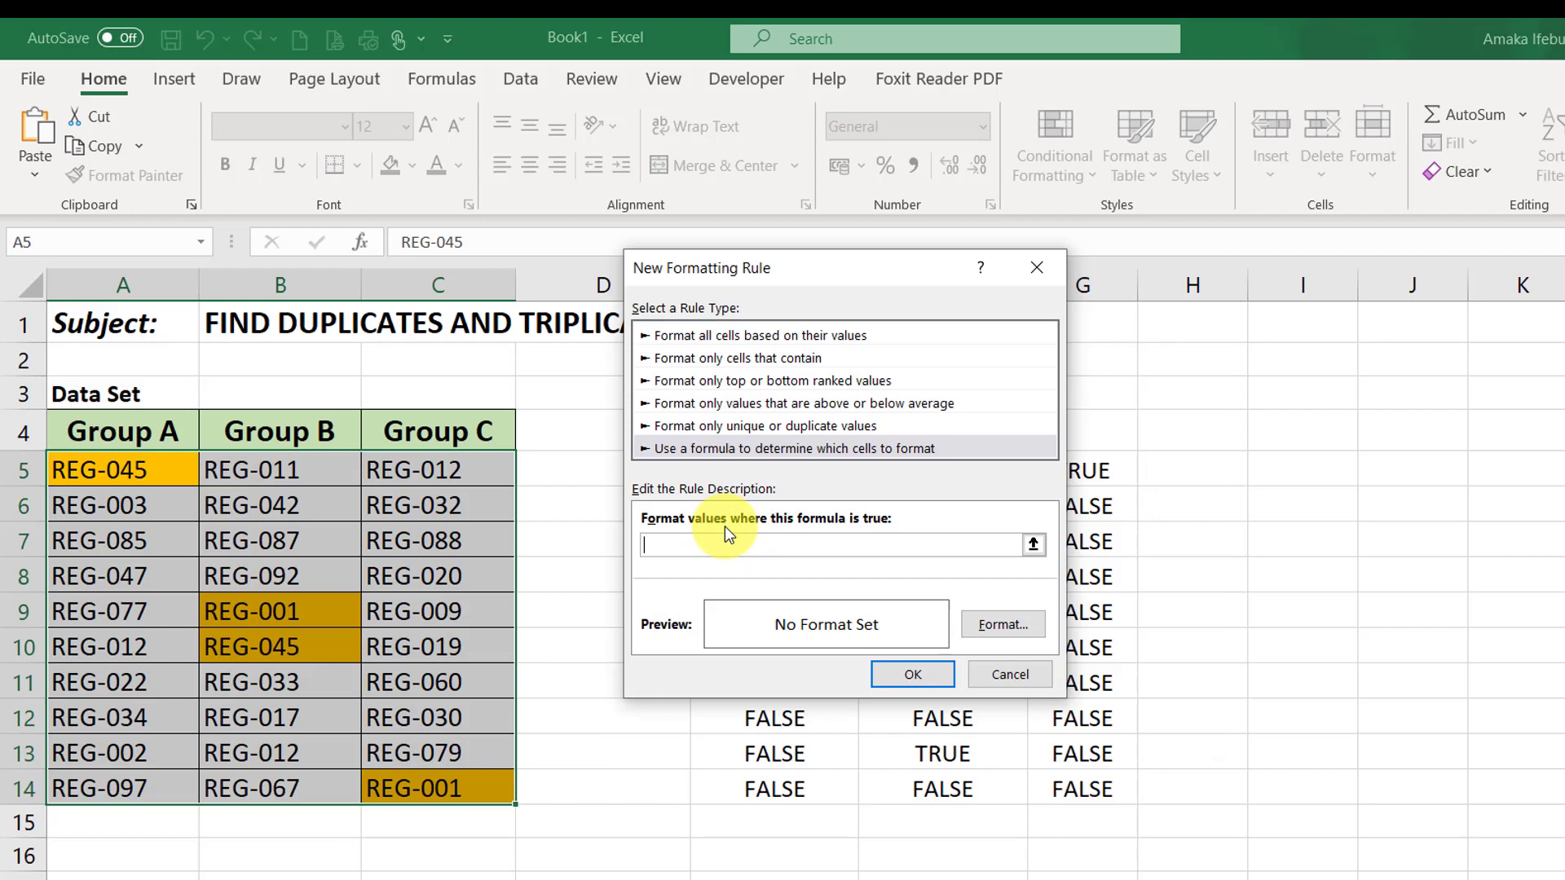
pyautogui.write('=COUNTIF(')
pyautogui.click(100, 467)
pyautogui.moveTo(99, 467); pyautogui.dragTo(437, 784)
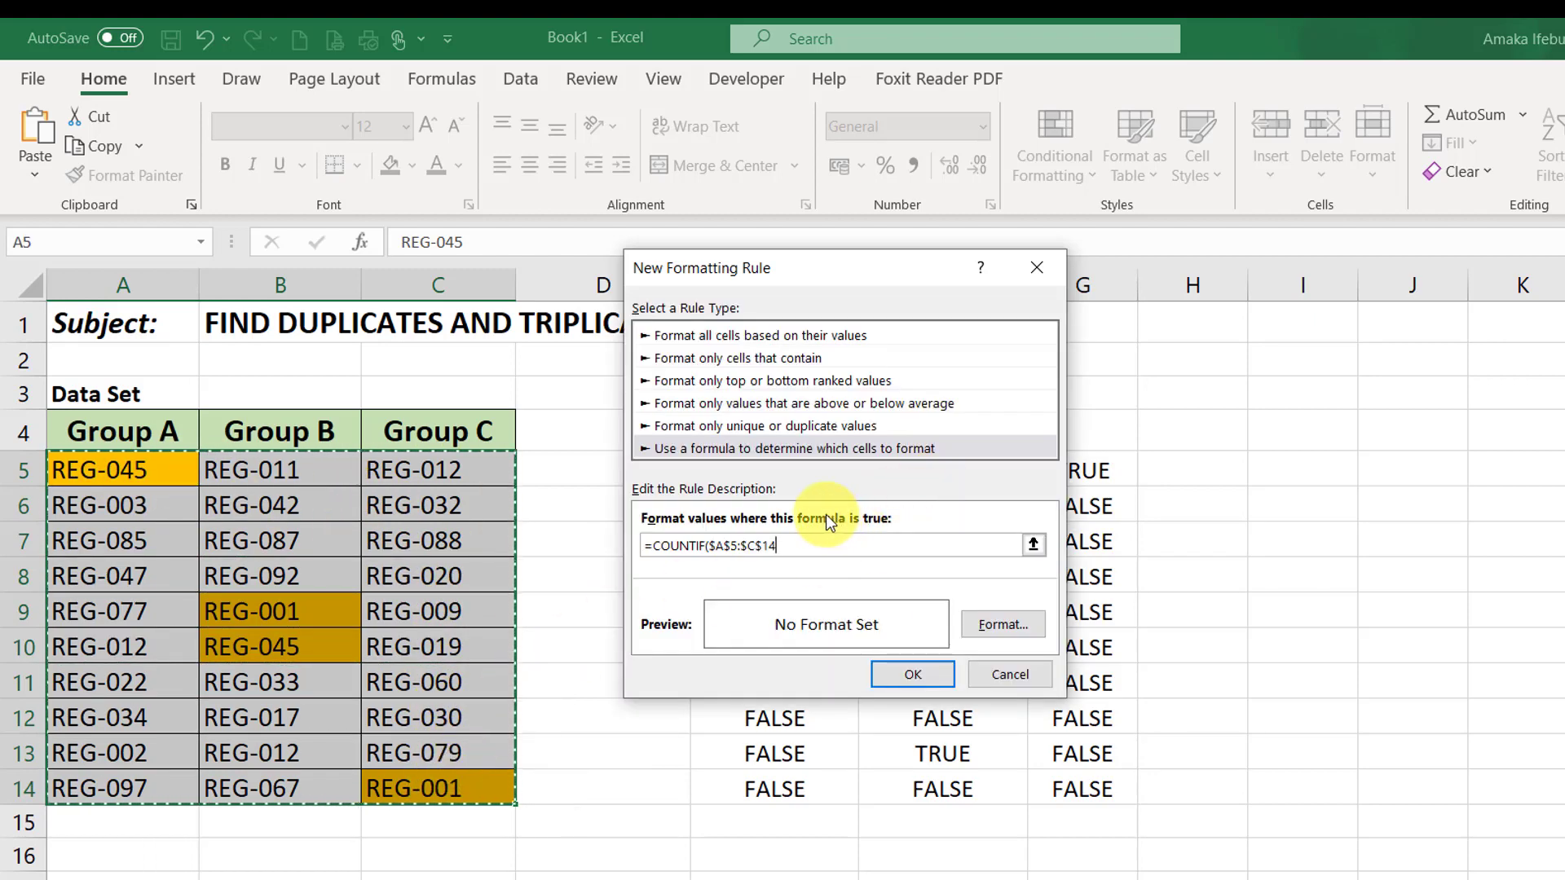
pyautogui.write(',')
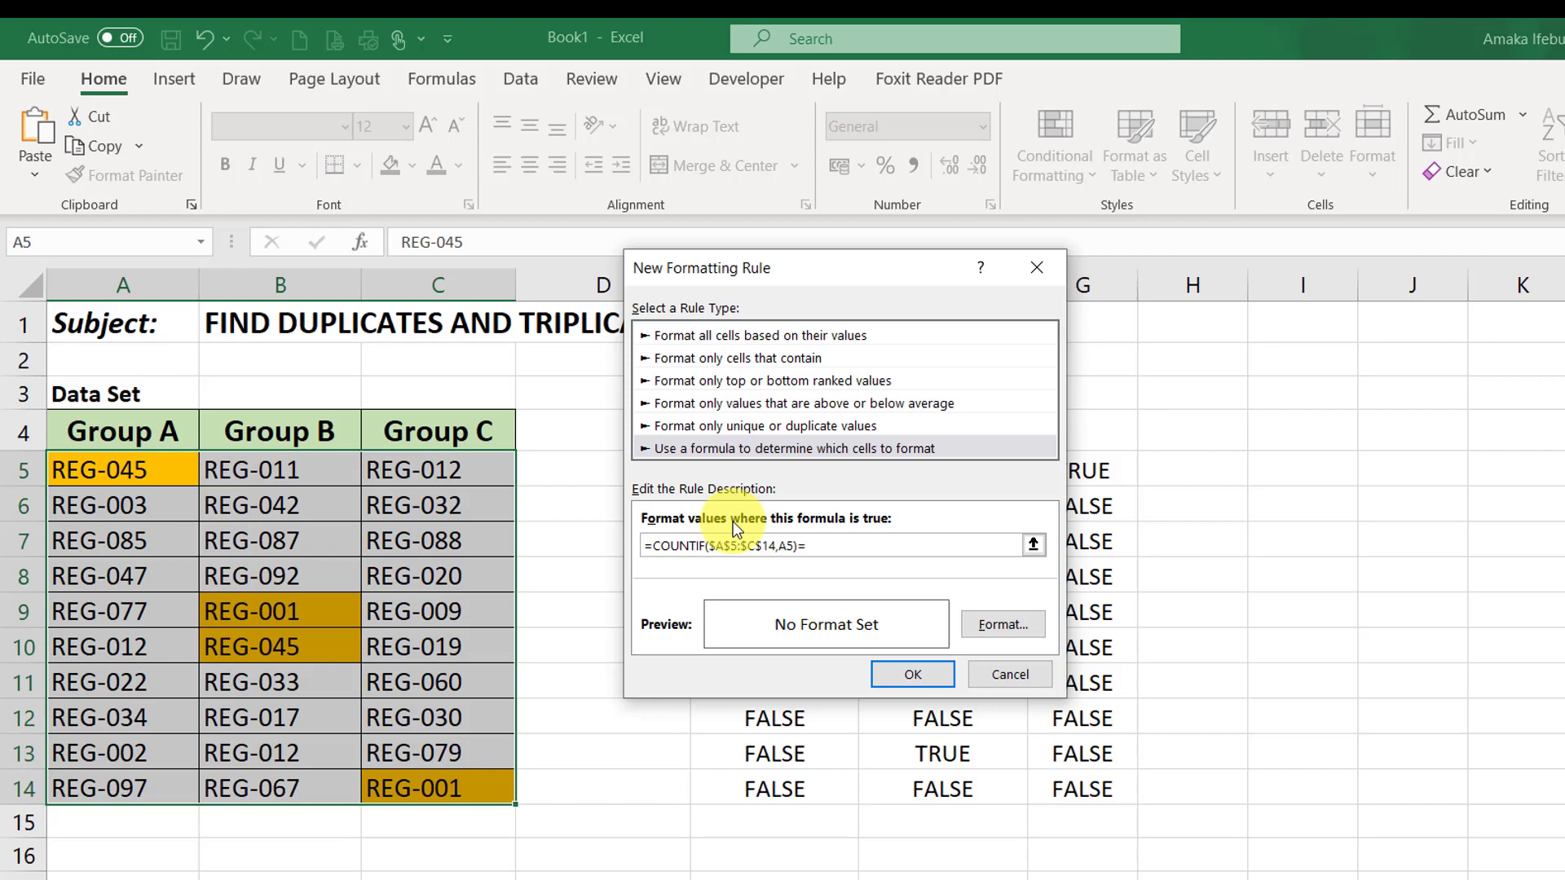
# Give the triplicate rule a red fill and apply it, marking REG-012 in C5, A10 and B13.
pyautogui.click(995, 635)
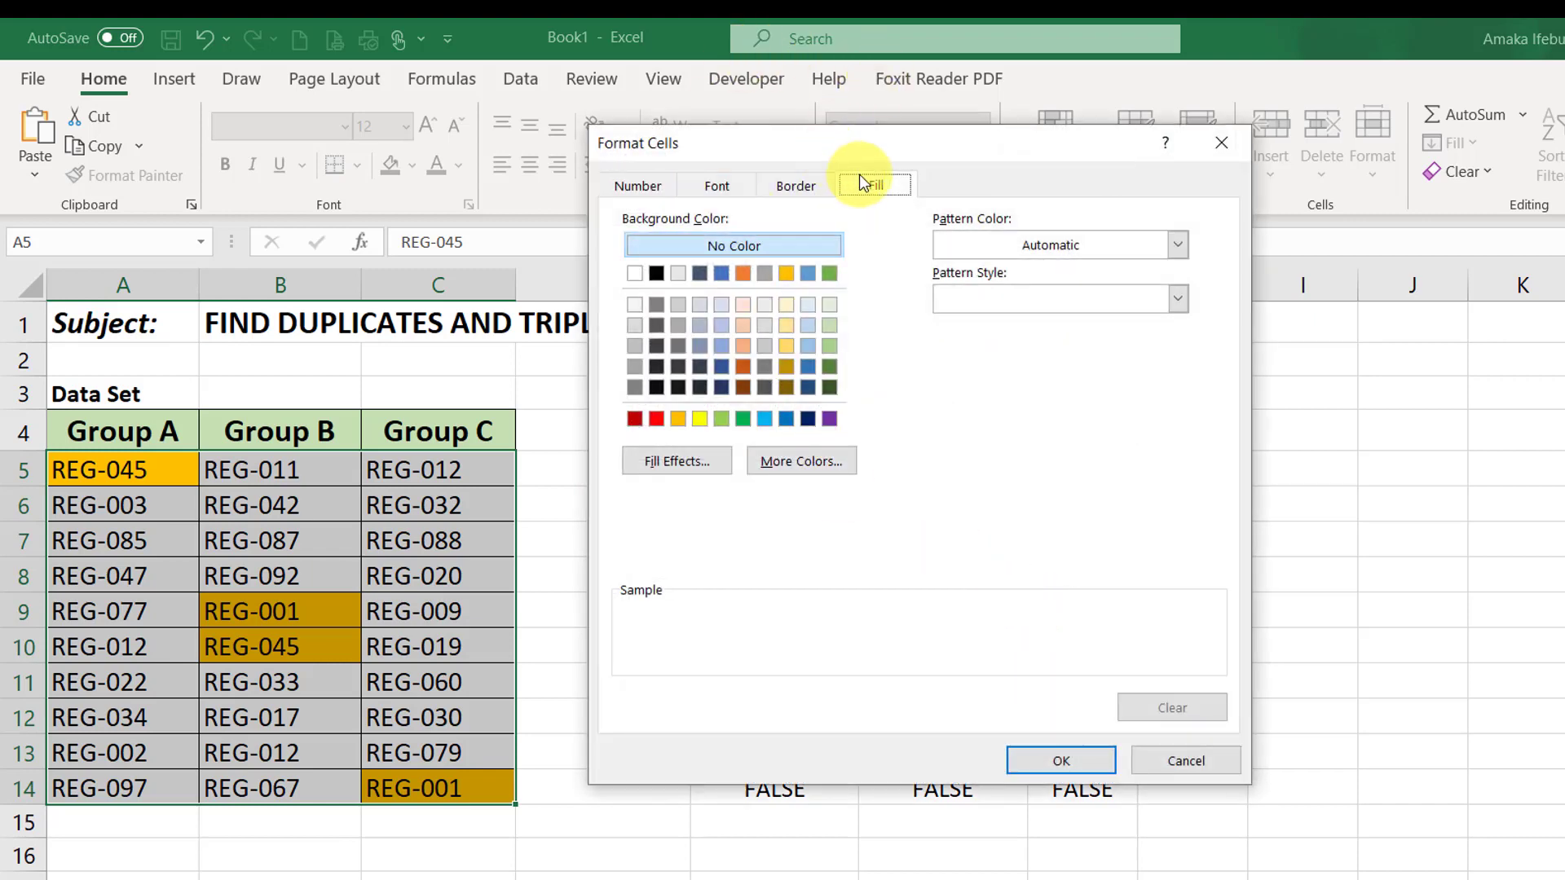
pyautogui.click(656, 419)
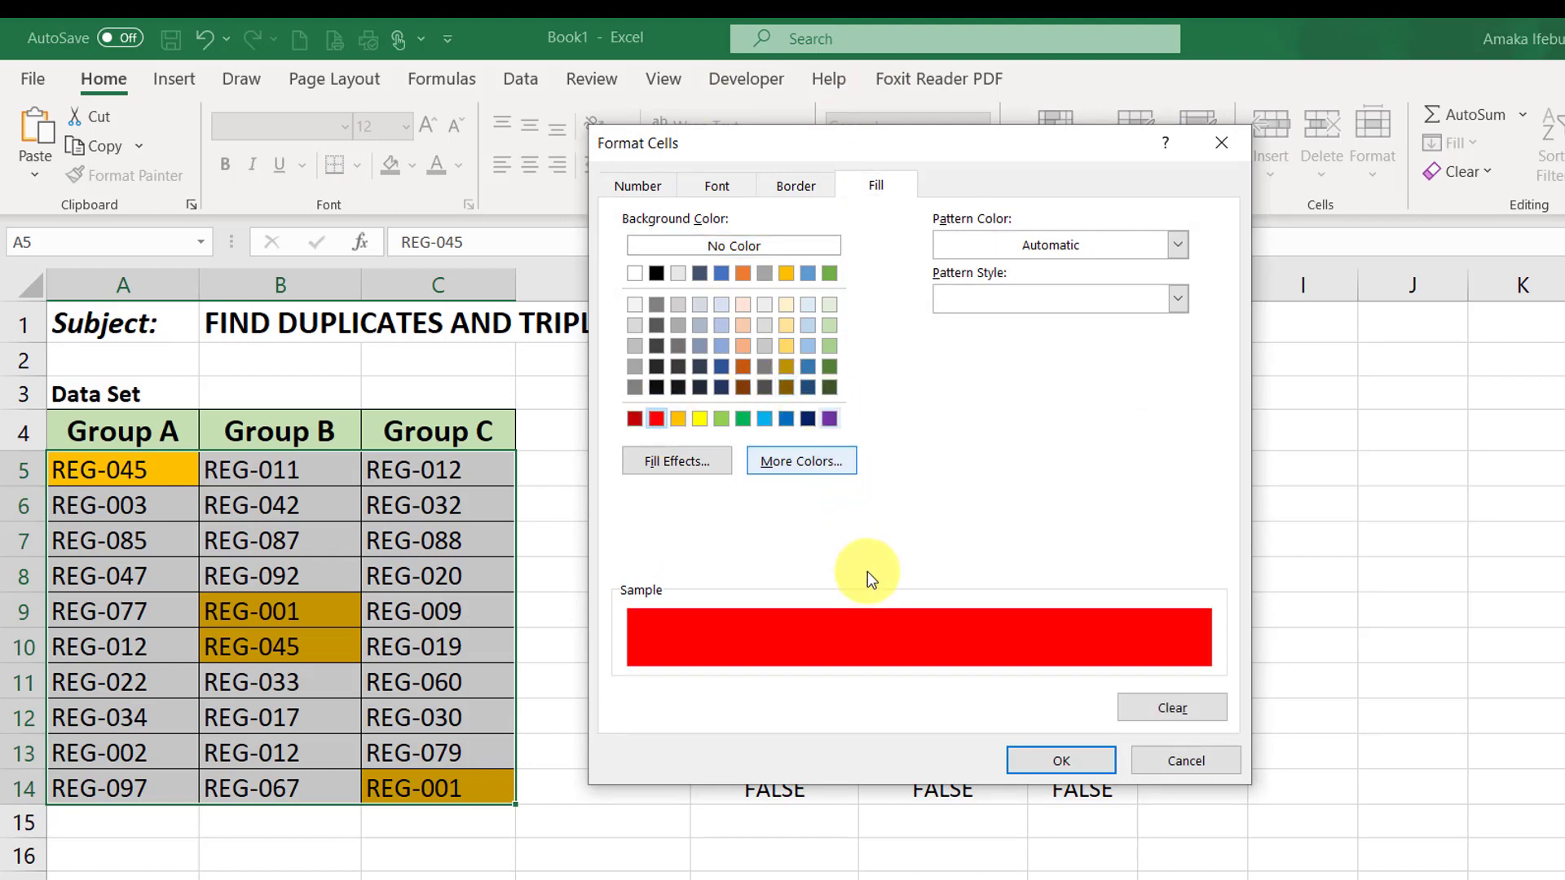
pyautogui.click(1062, 761)
pyautogui.click(926, 676)
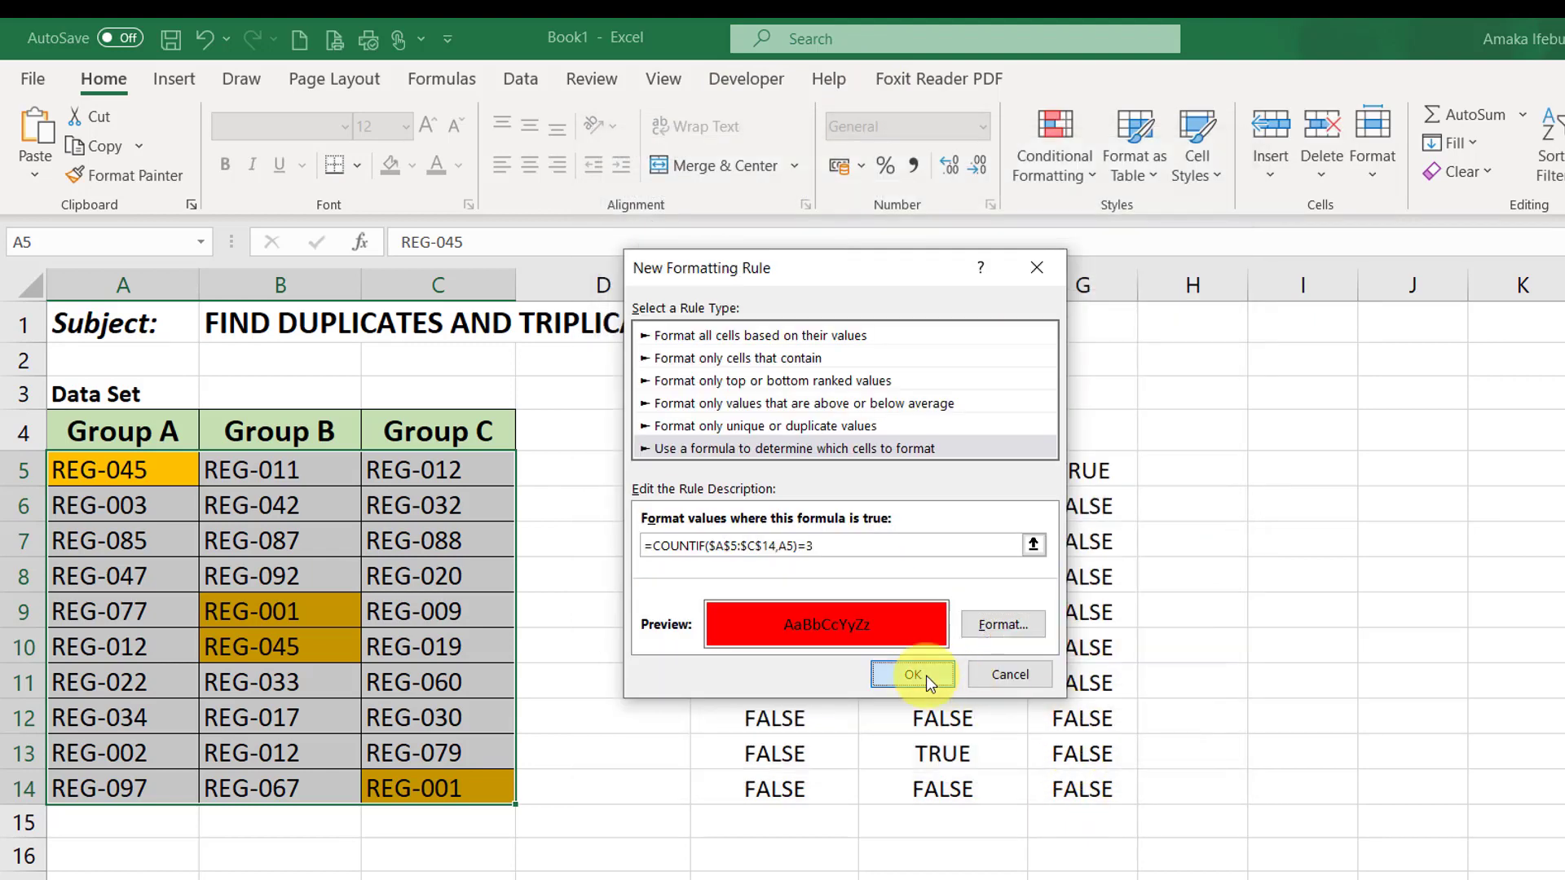
pyautogui.click(553, 612)
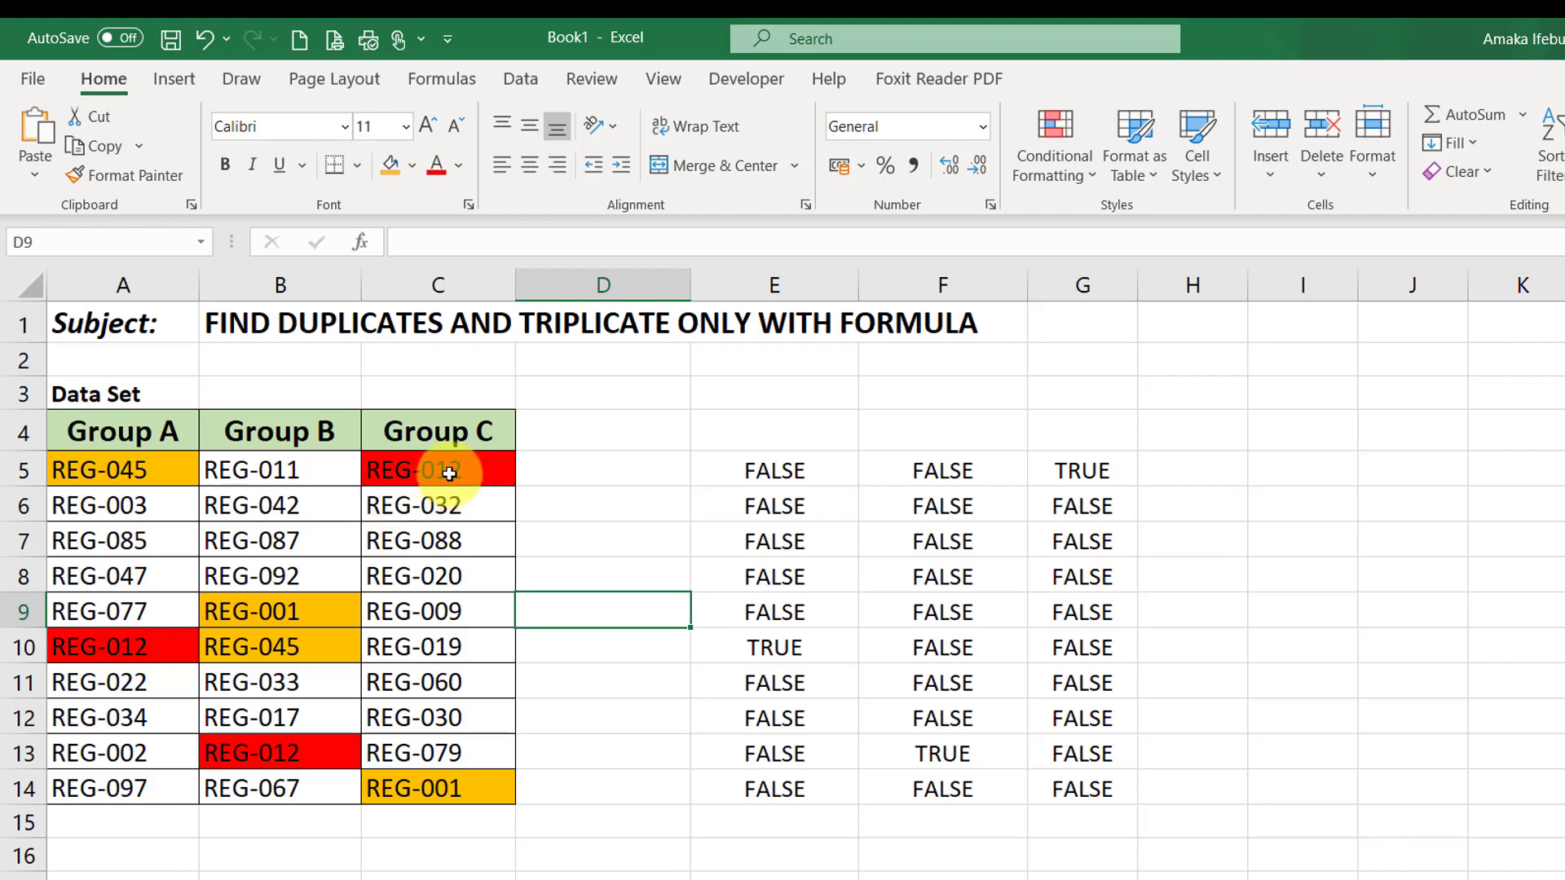
pyautogui.click(577, 551)
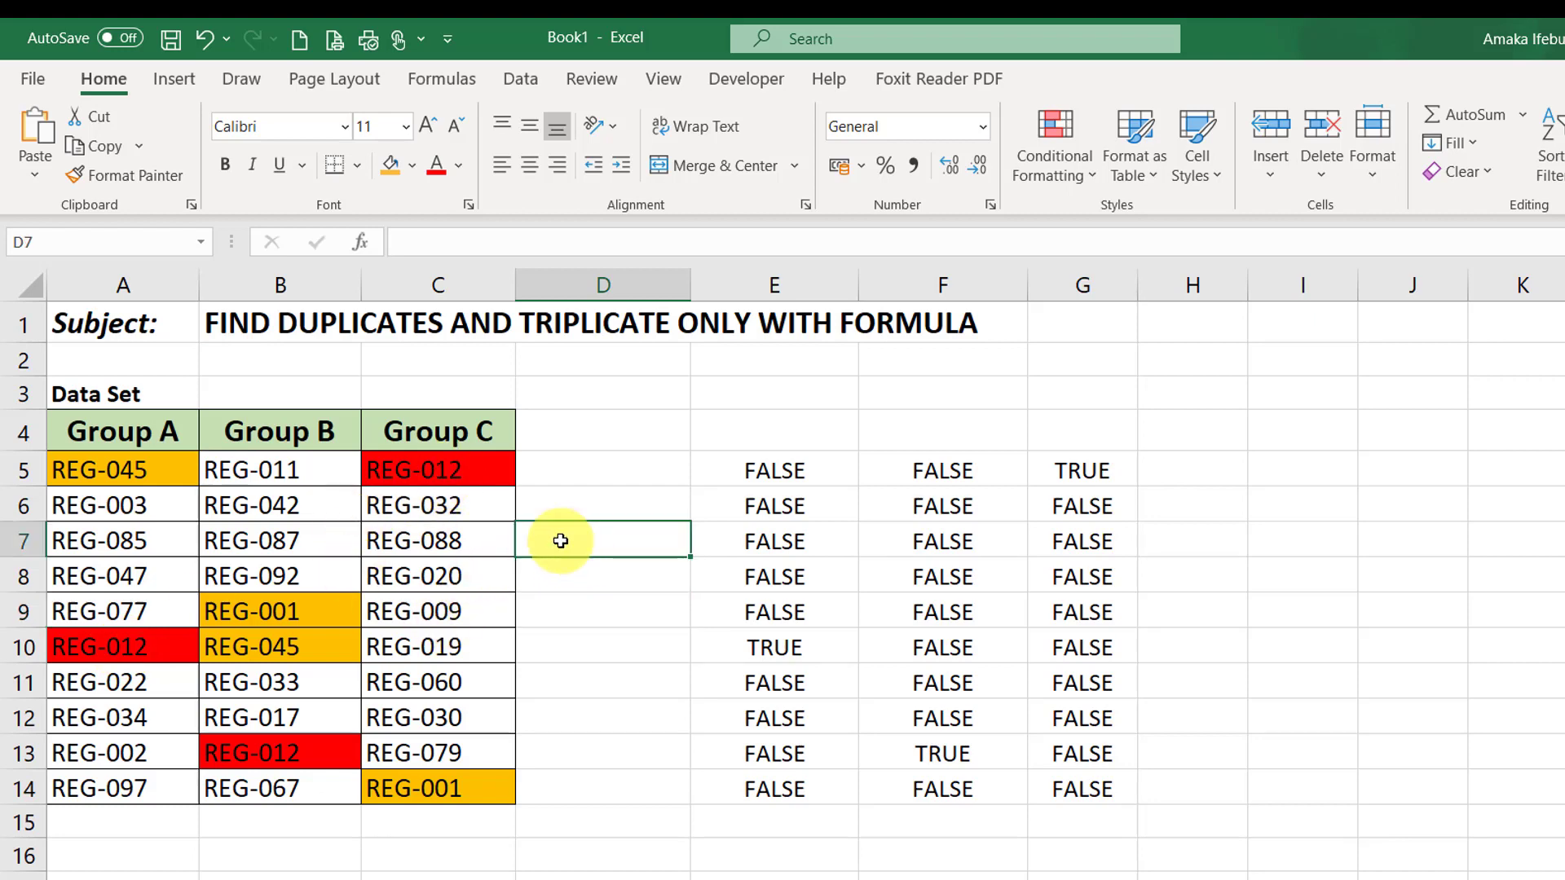